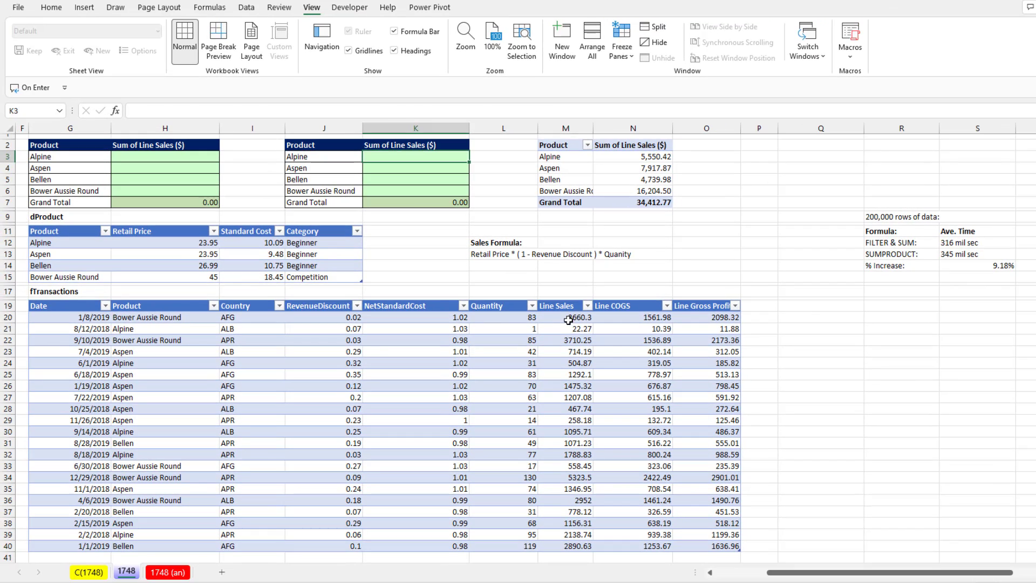
Inspect the Line Sales formula, then select Alpine's totals in both summary tables
click(699, 490)
double_click(567, 318)
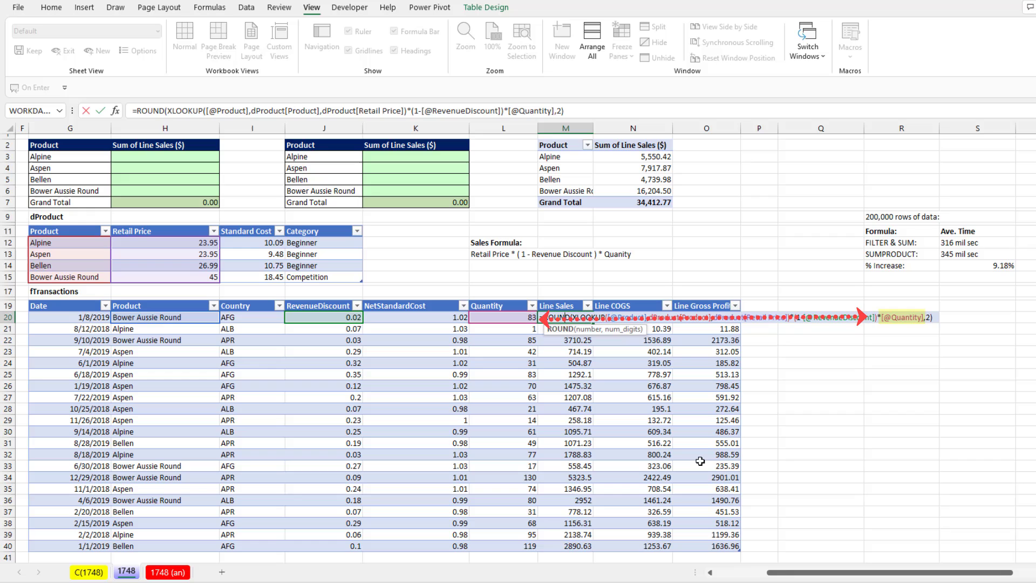
key(Return)
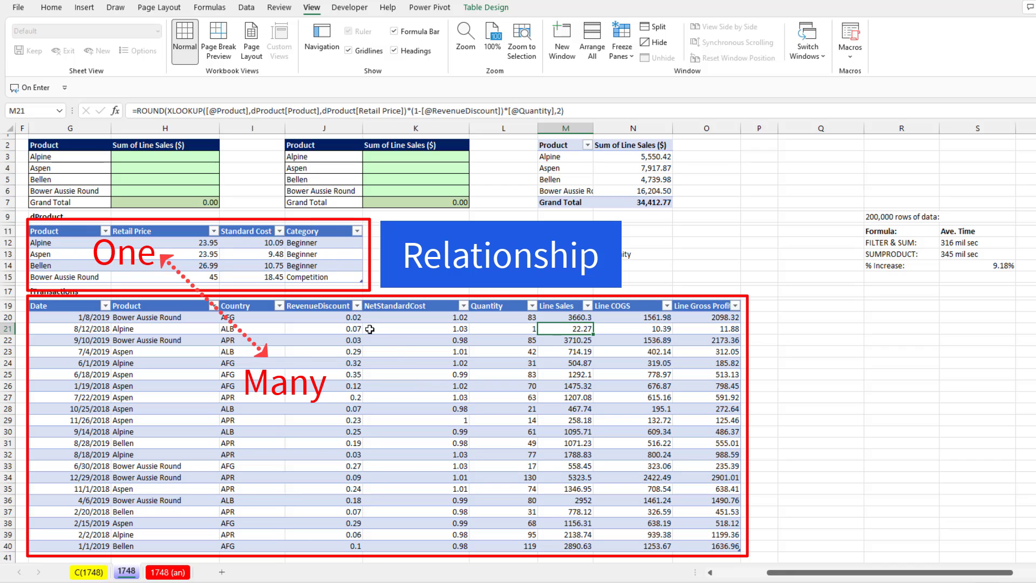
click(208, 158)
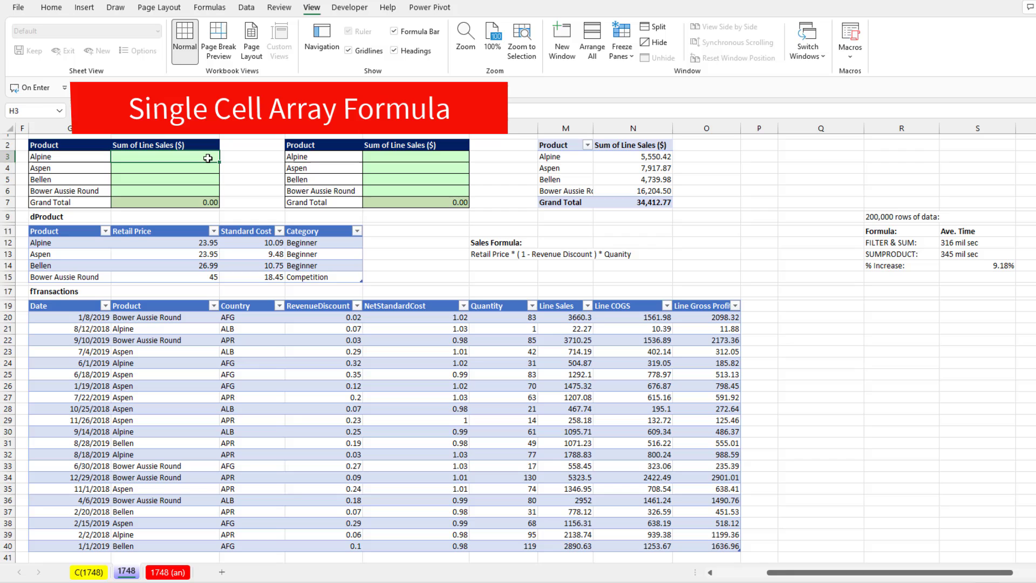
click(376, 159)
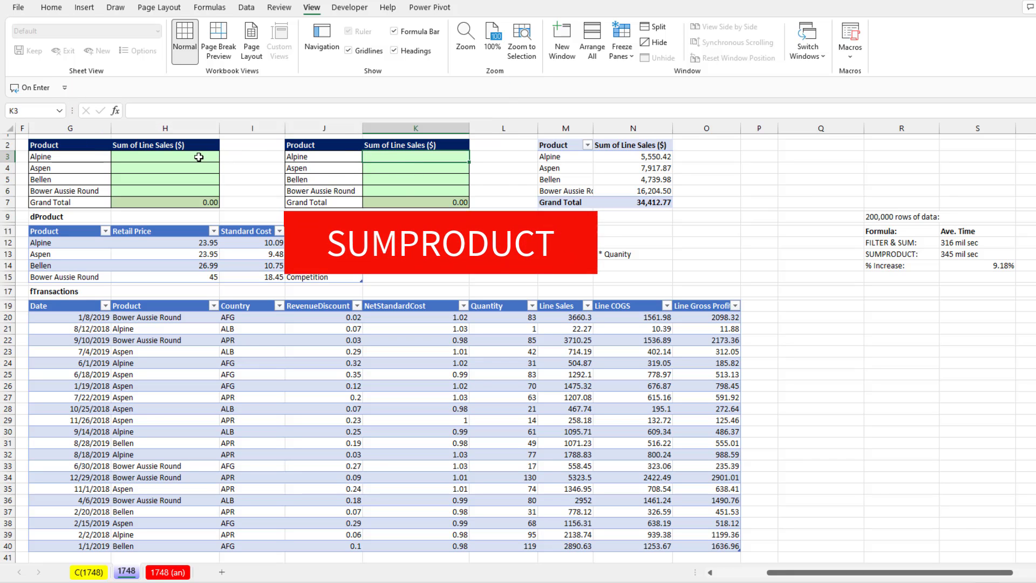
click(204, 156)
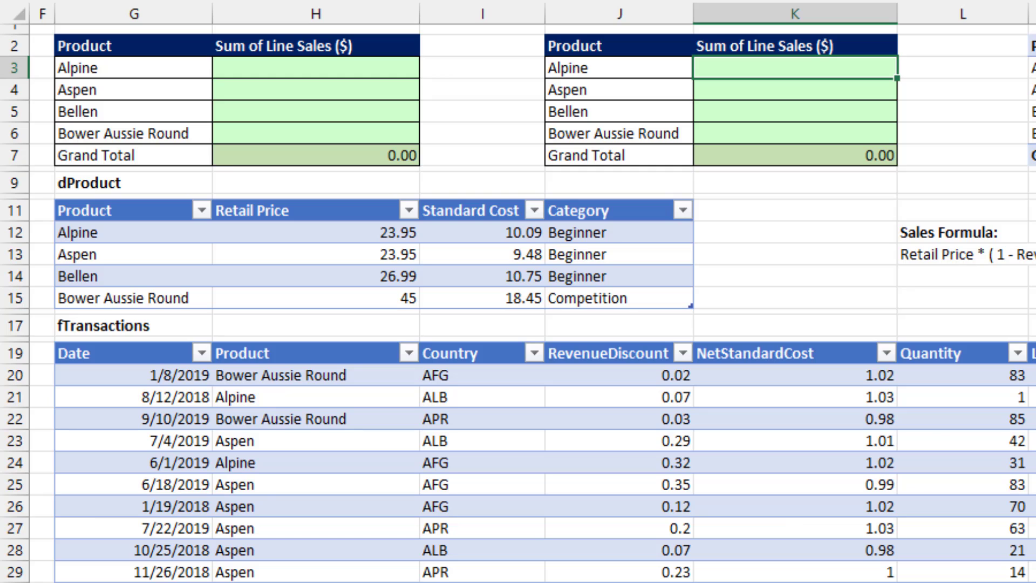
Enter =VLOOKUP(J3,dProduct,2,0) in K3 and preview Alpine's 23.95 retail price
text(=vl)
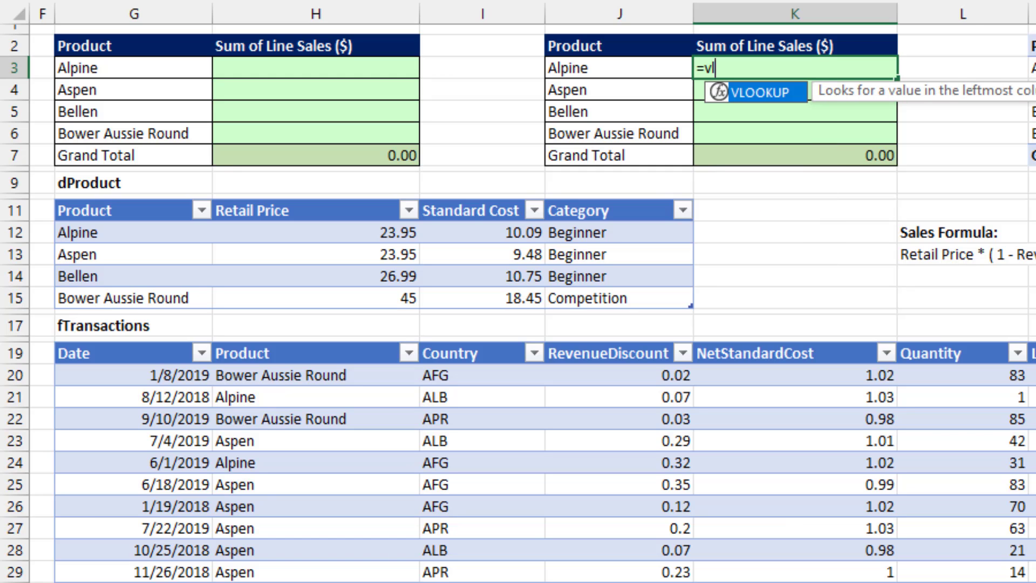
key(Tab)
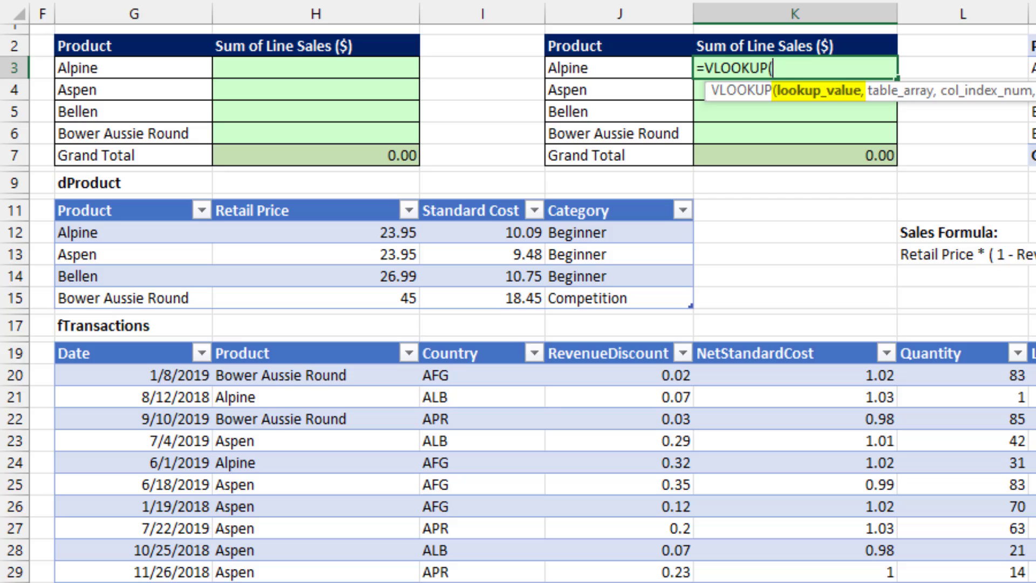
click(628, 68)
text(,)
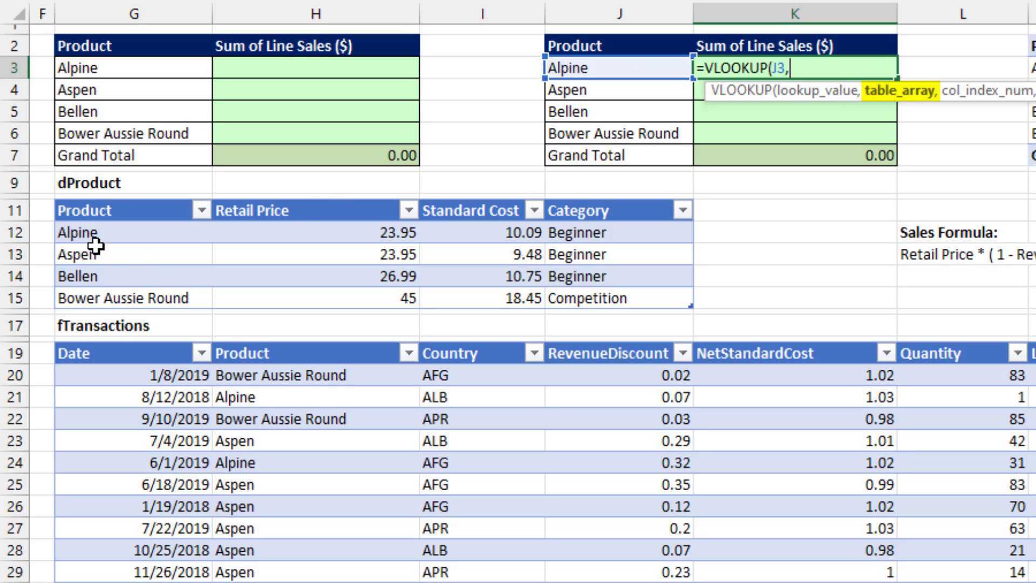
click(53, 204)
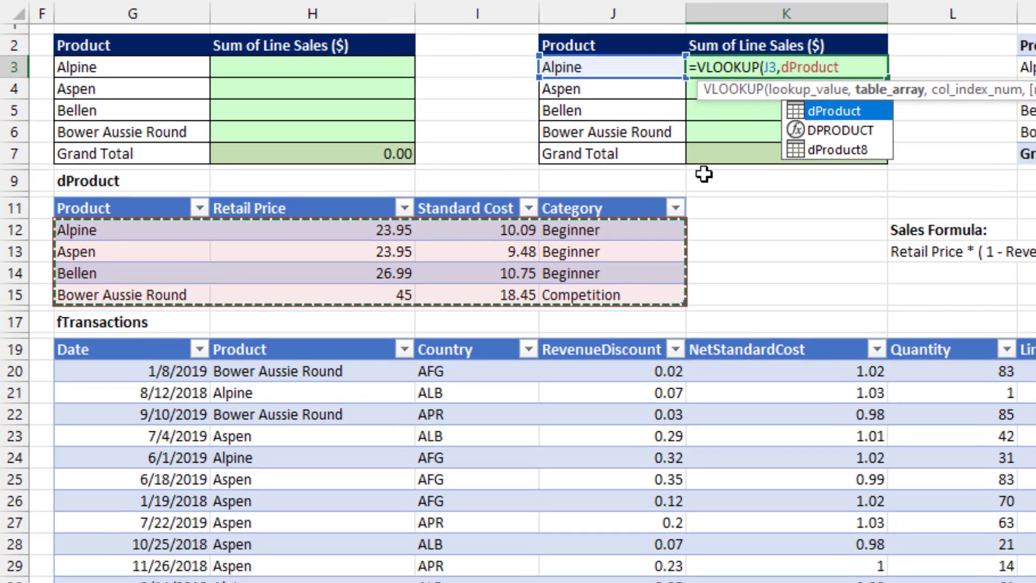
text(,)
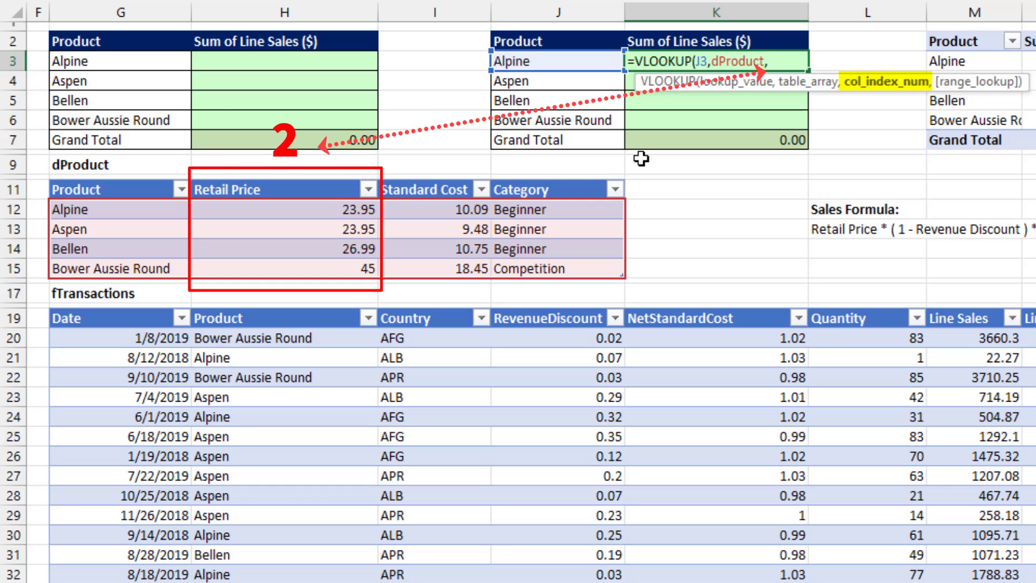
text(2,)
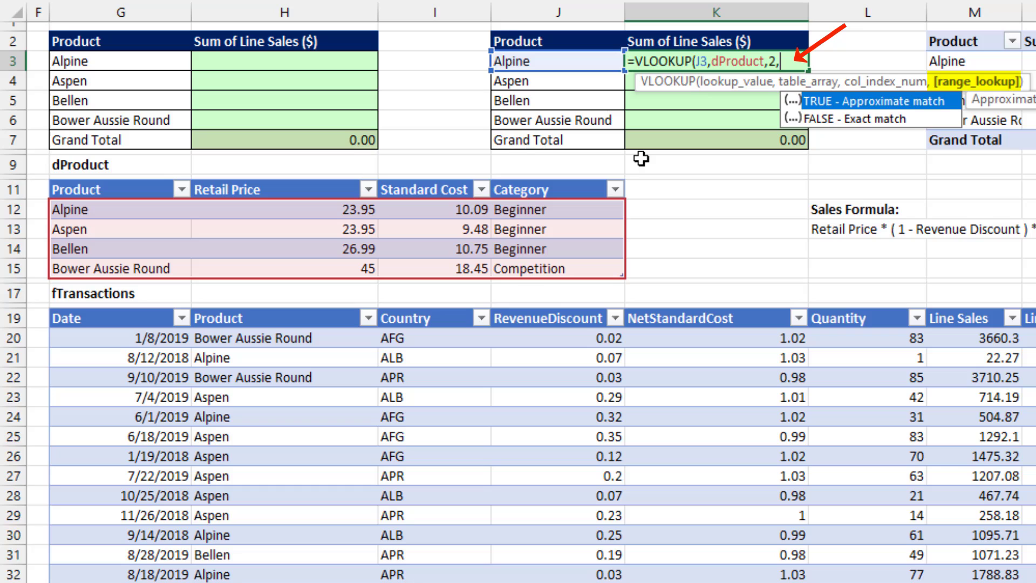
text(0))
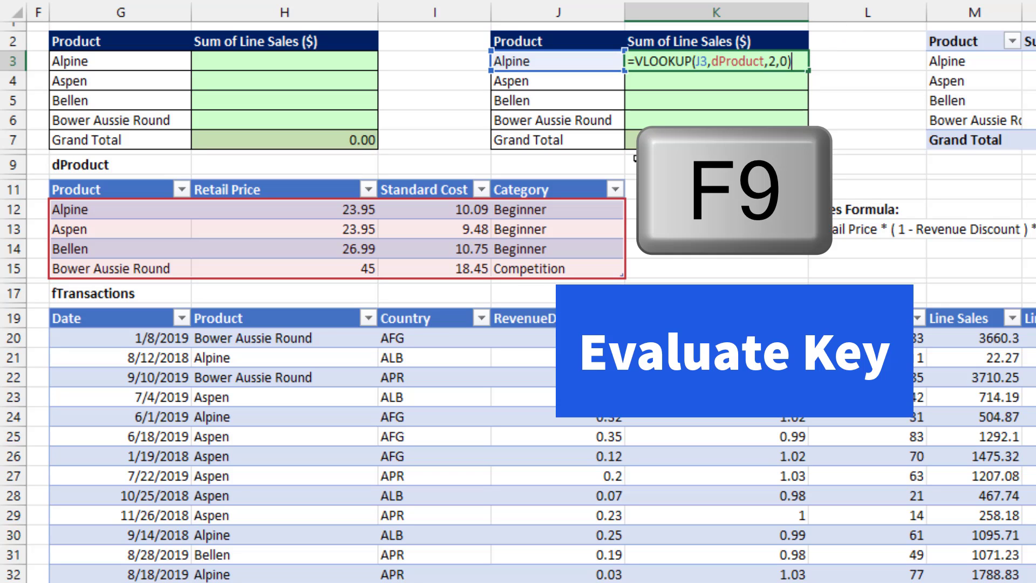
key(F9)
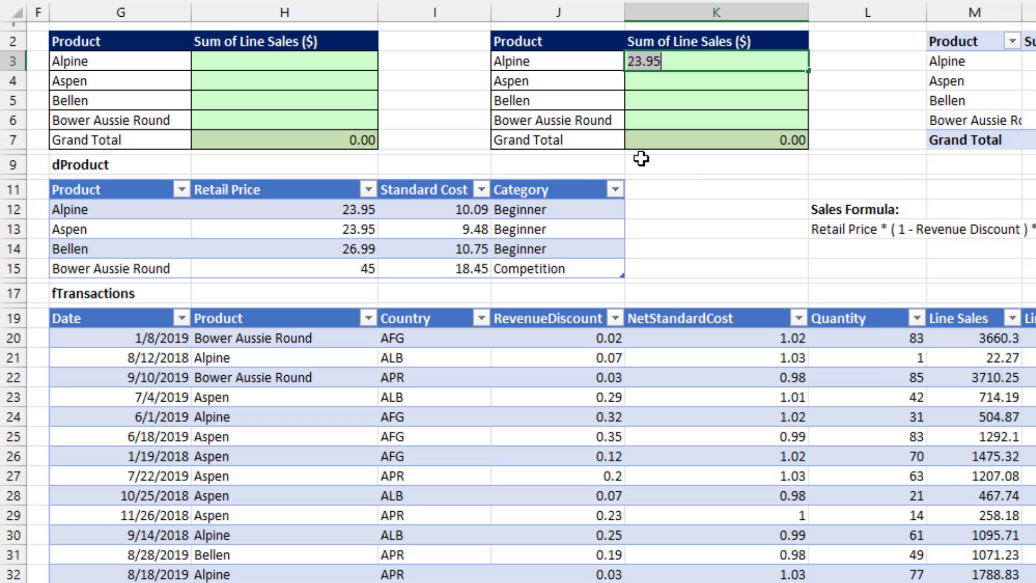
key(ctrl+z)
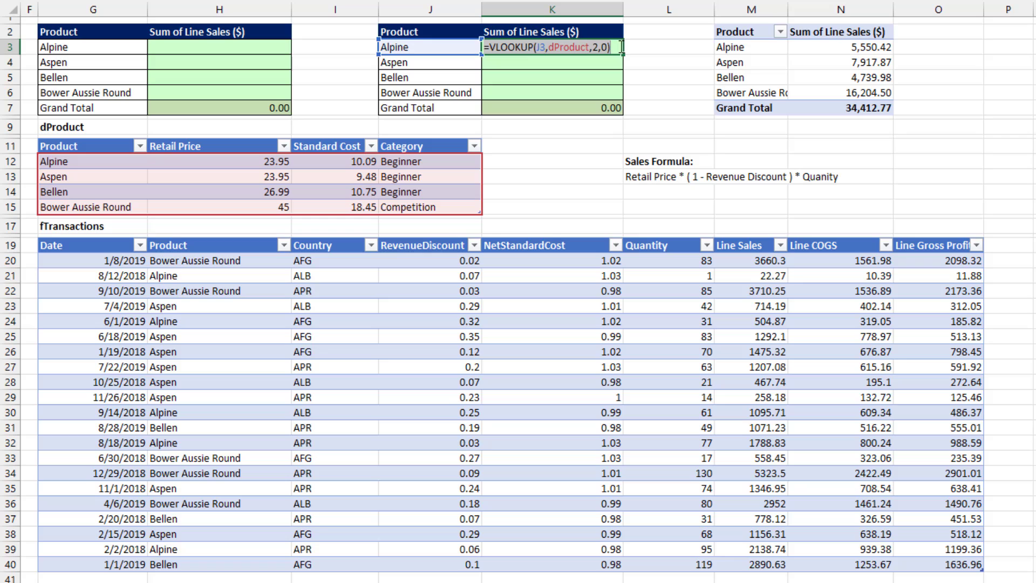
Multiply K3's lookup by (1-fTransactions[RevenueDiscount]), previewing the discount and price arrays
click(806, 61)
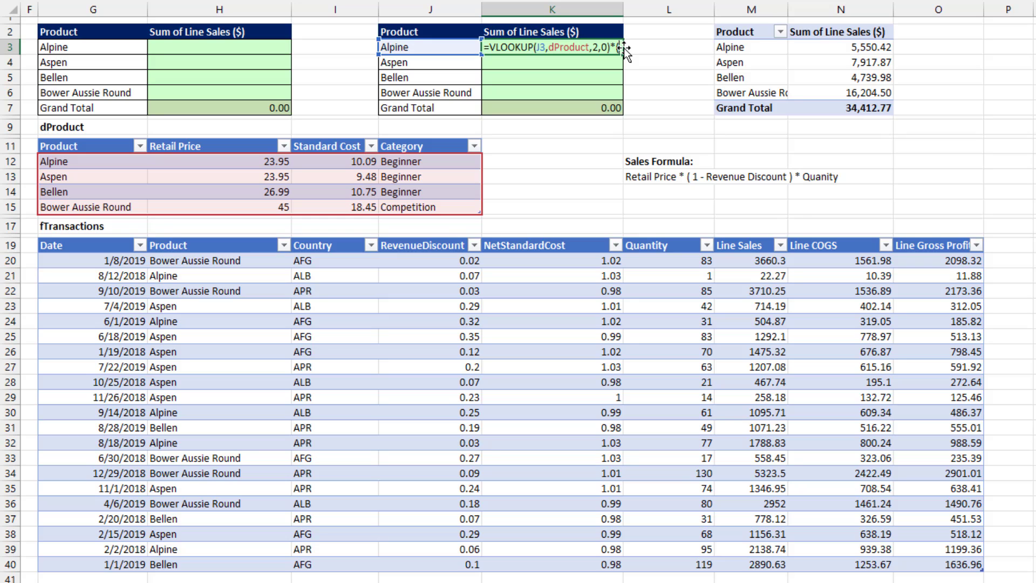
text(1)
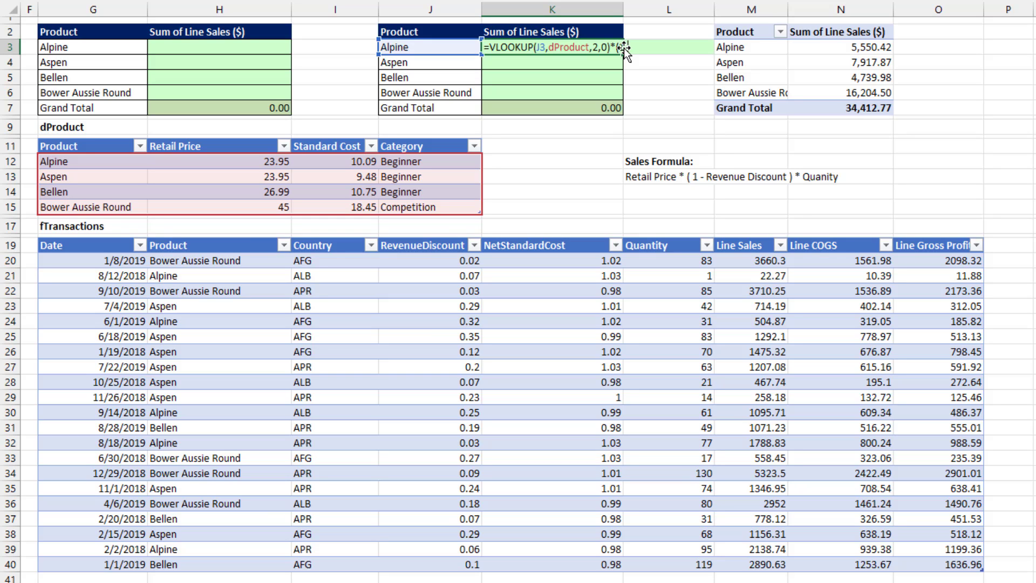
text(-)
click(431, 240)
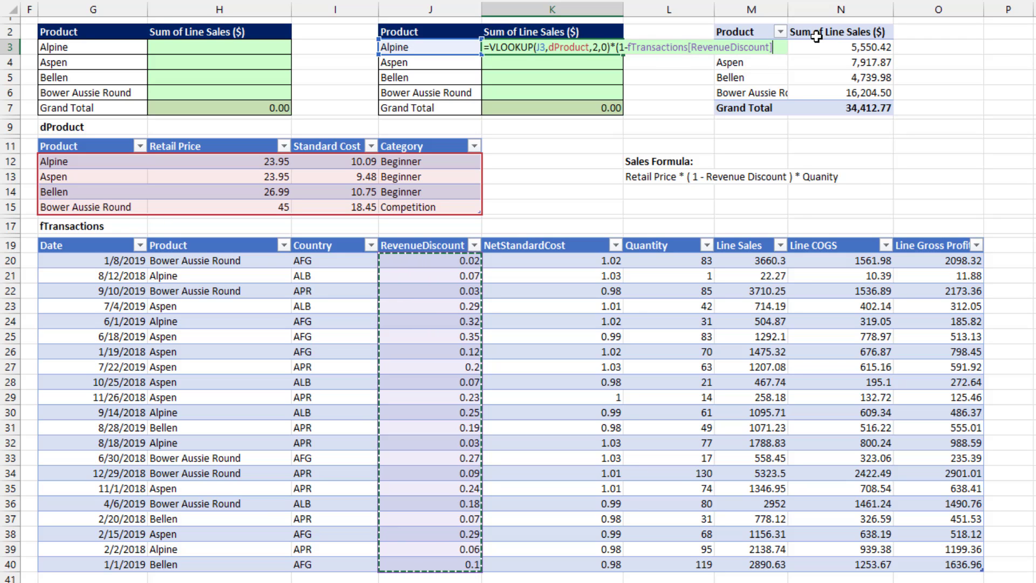
text())
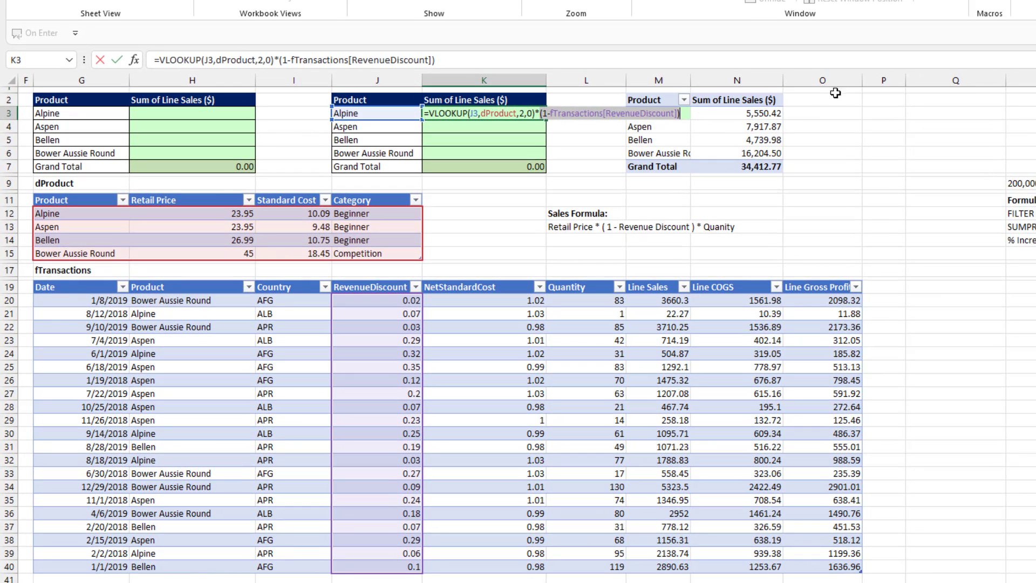
key(F9)
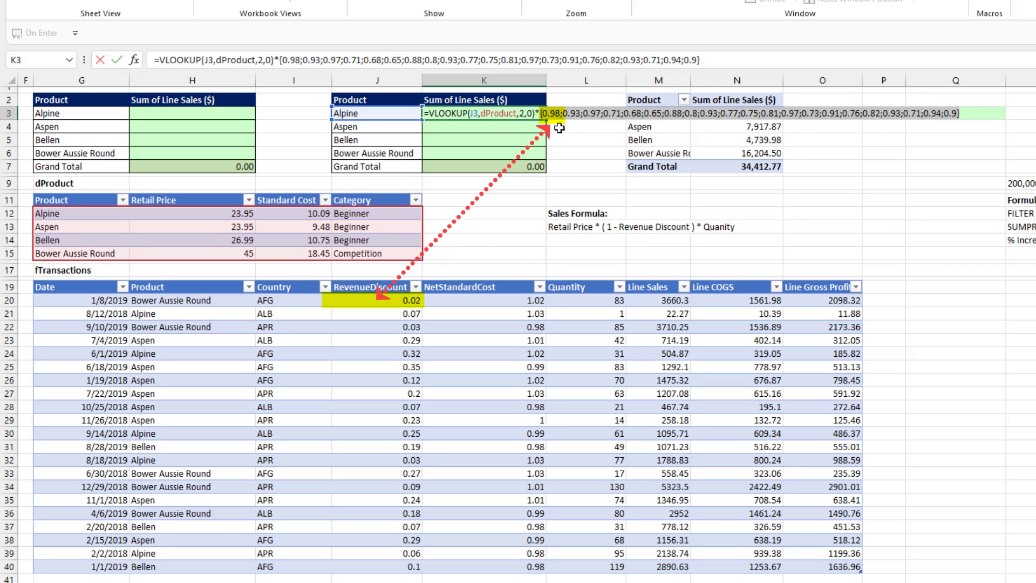
key(ctrl+z)
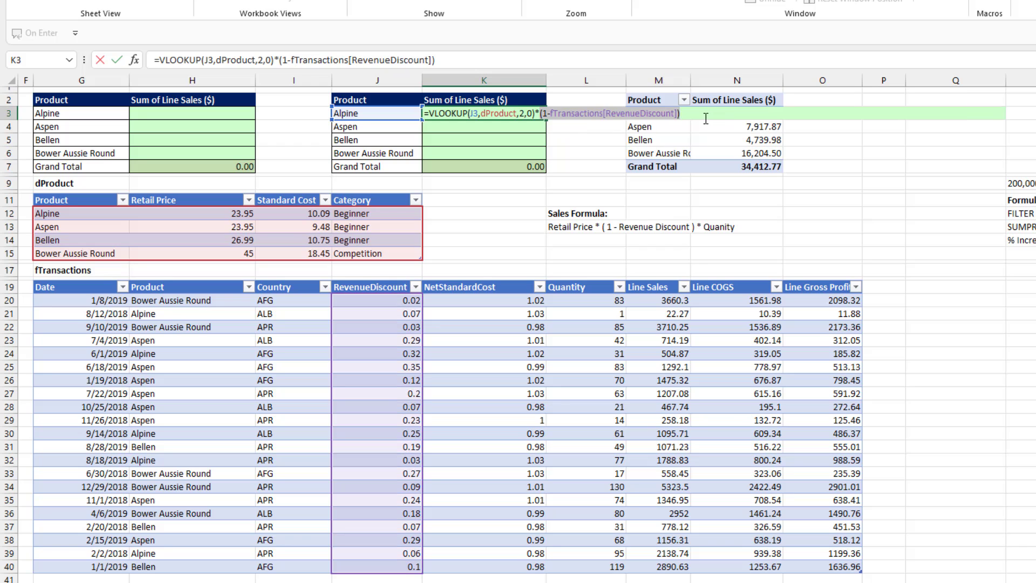
key(F9)
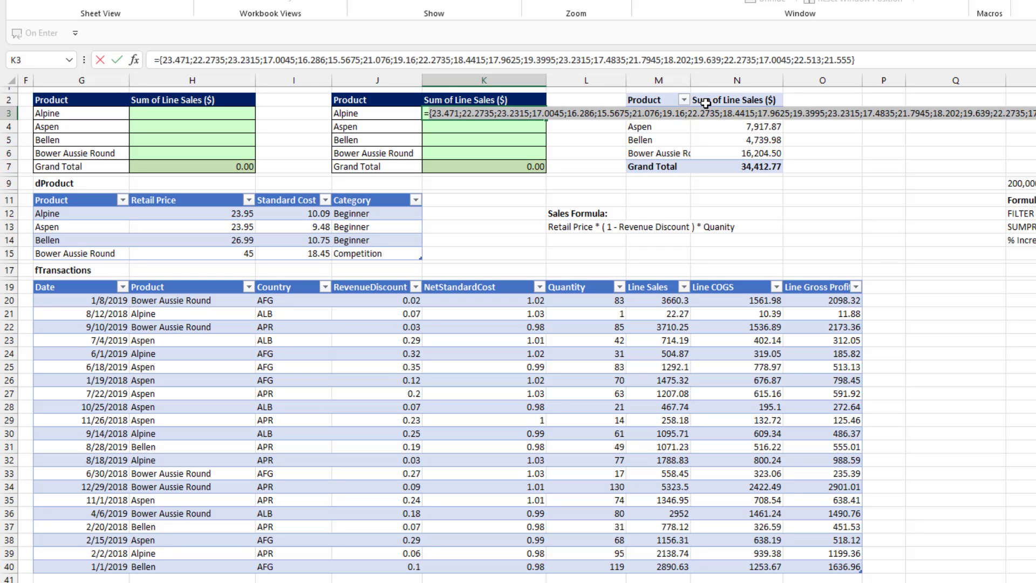
key(ctrl+z)
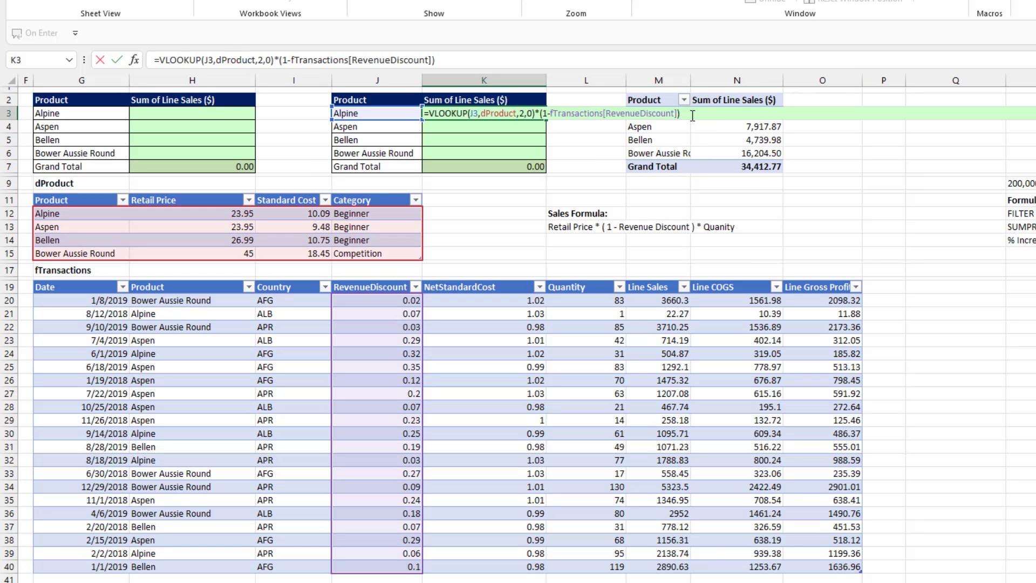
Multiply K3's formula by fTransactions[Quantity] and preview the line-sales array
text(*)
click(604, 279)
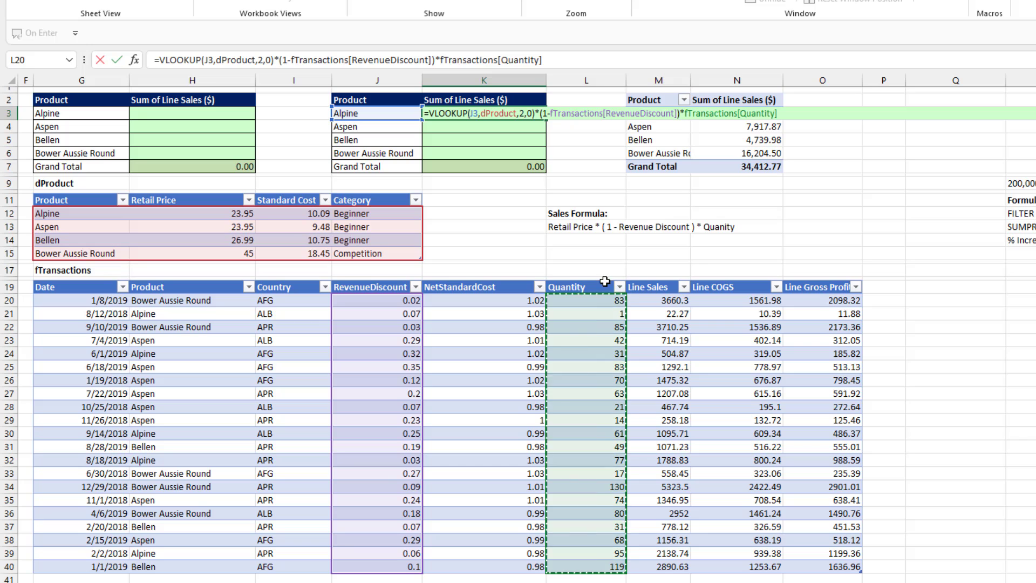
key(F9)
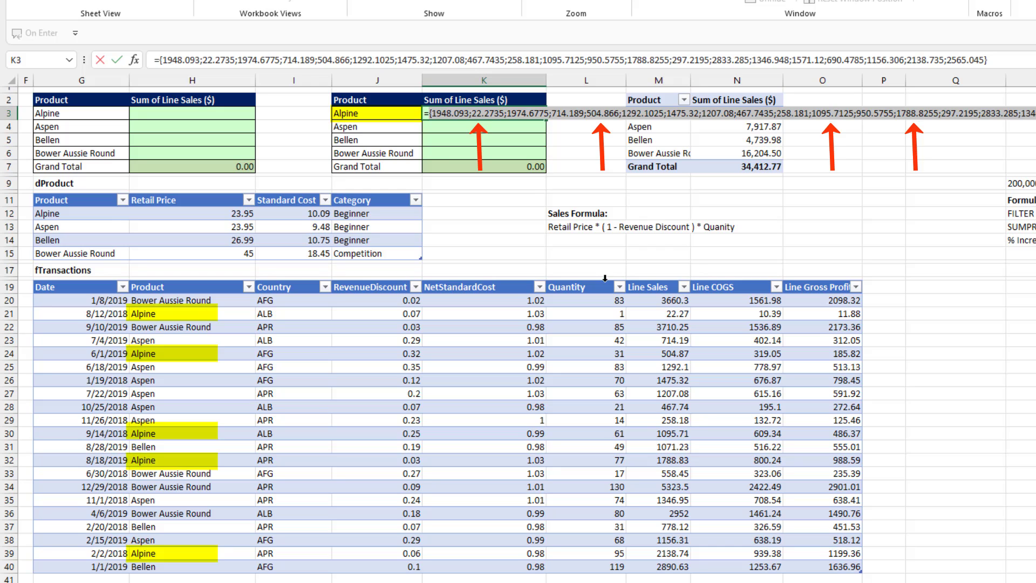
key(ctrl+z)
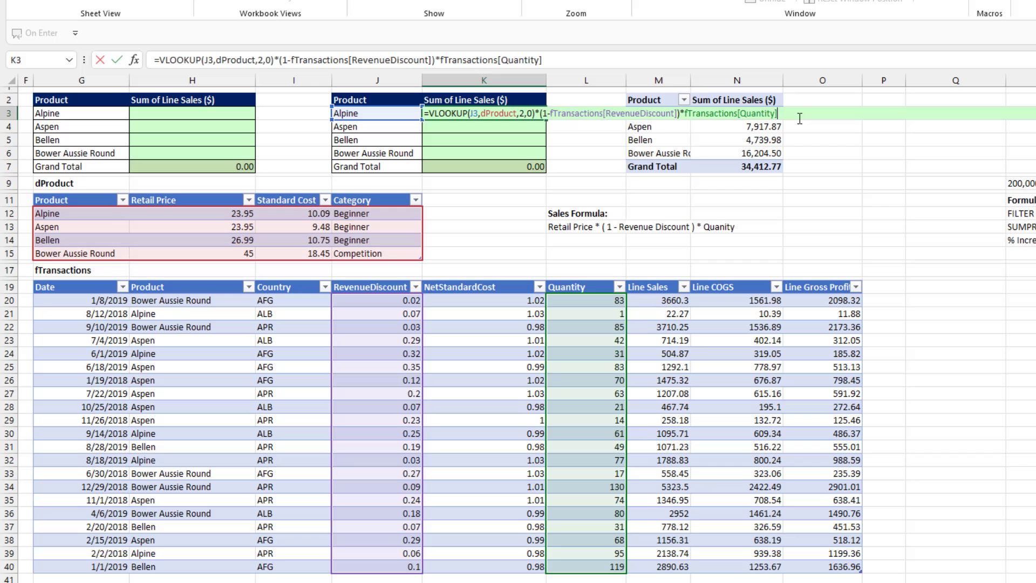
Add *(fTransactions[Product]=J3) to K3's formula and preview the TRUE/FALSE and line-sales arrays
text(()
click(182, 280)
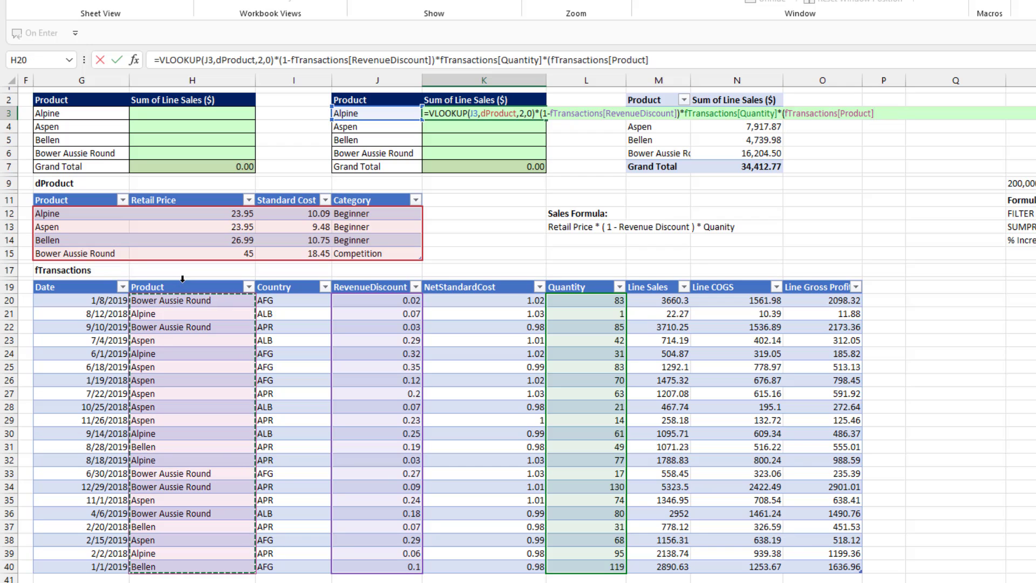
text(=)
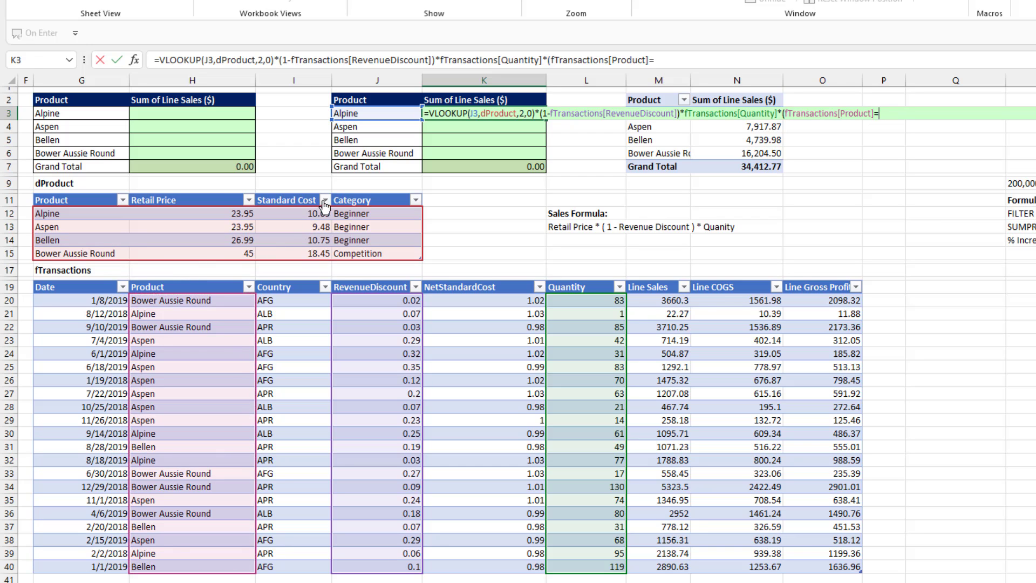
click(344, 113)
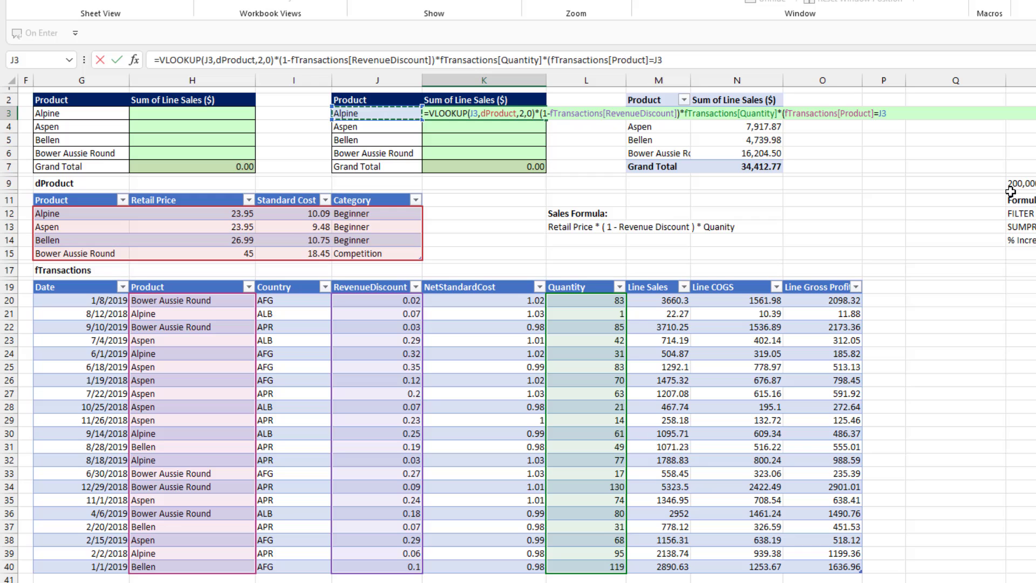
text())
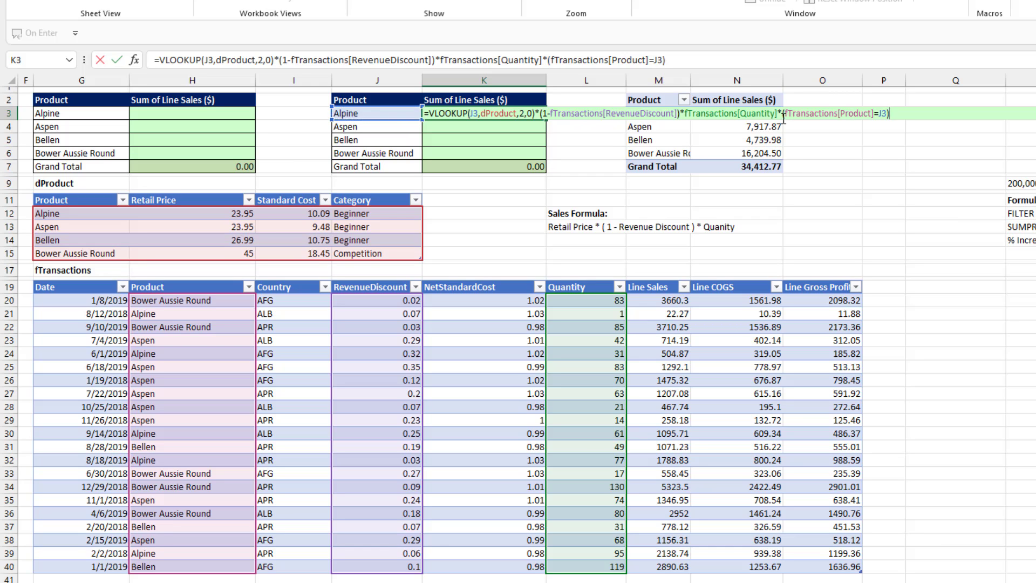
drag(782, 113, 889, 113)
key(F9)
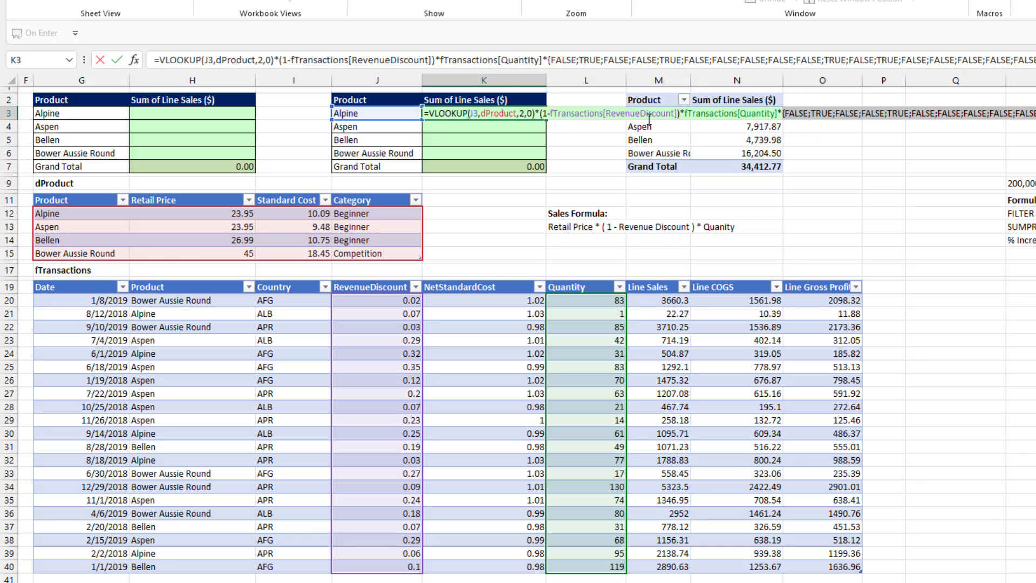
click(901, 114)
key(ctrl+z)
key(F9)
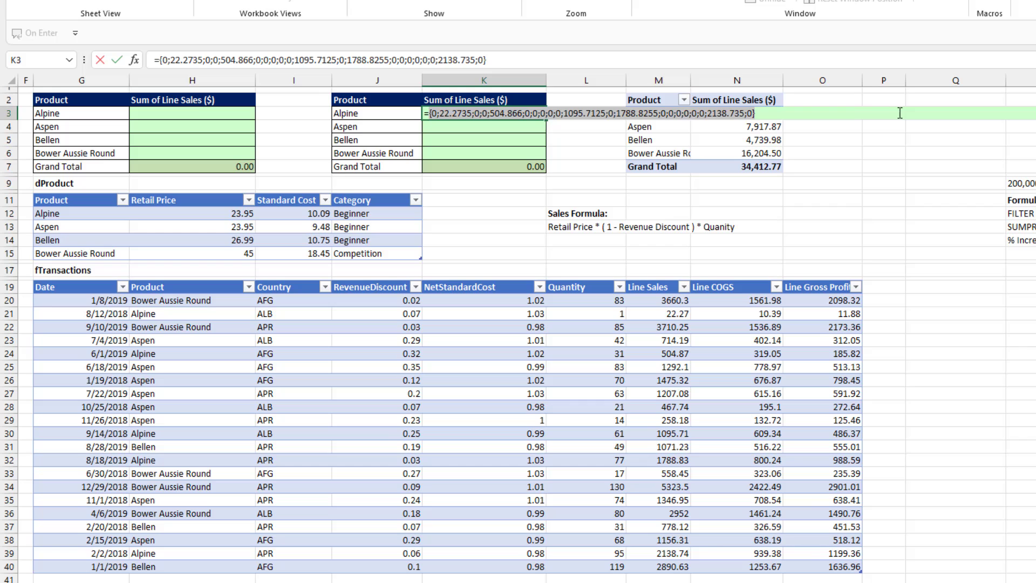
Wrap K3's line-sales expression in ROUND(…,2) and preview the rounded array
key(ctrl+z)
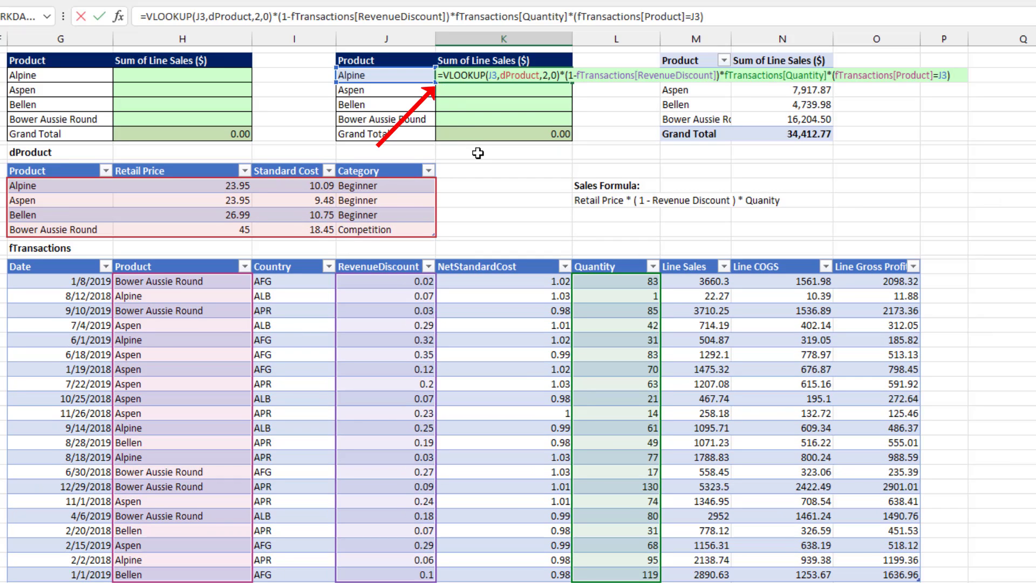
text(rou)
key(Tab)
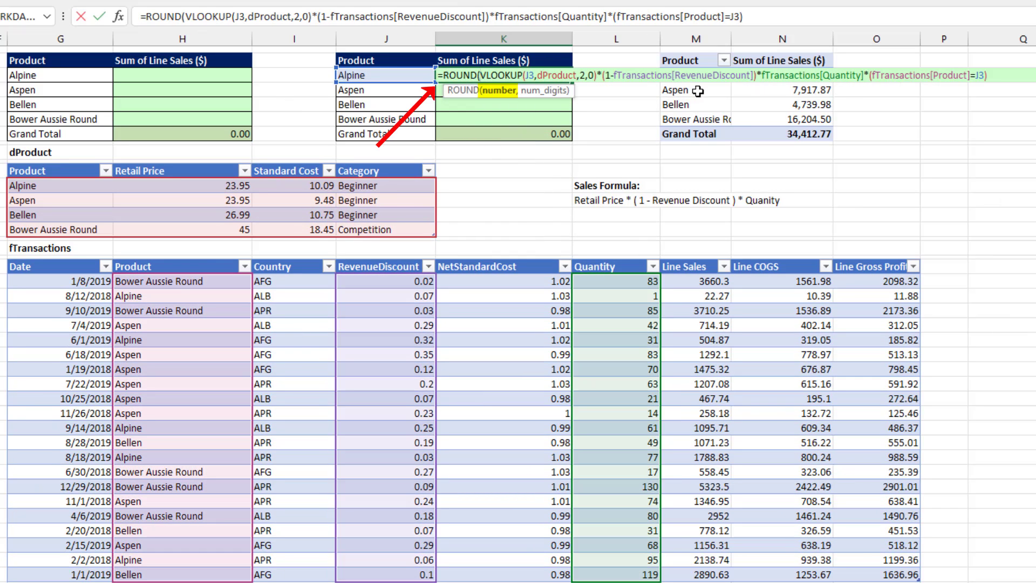
click(1013, 75)
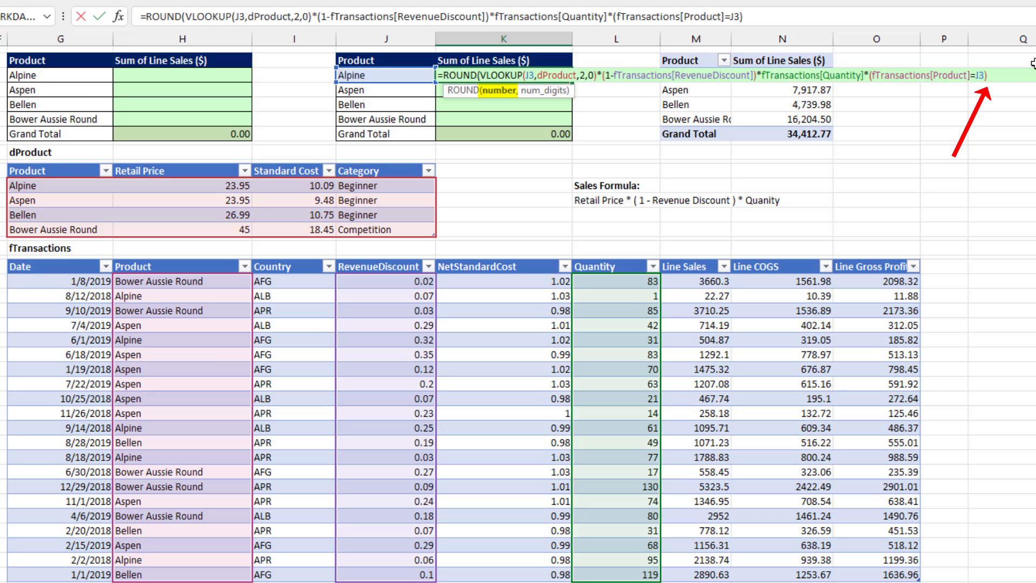
text(,)
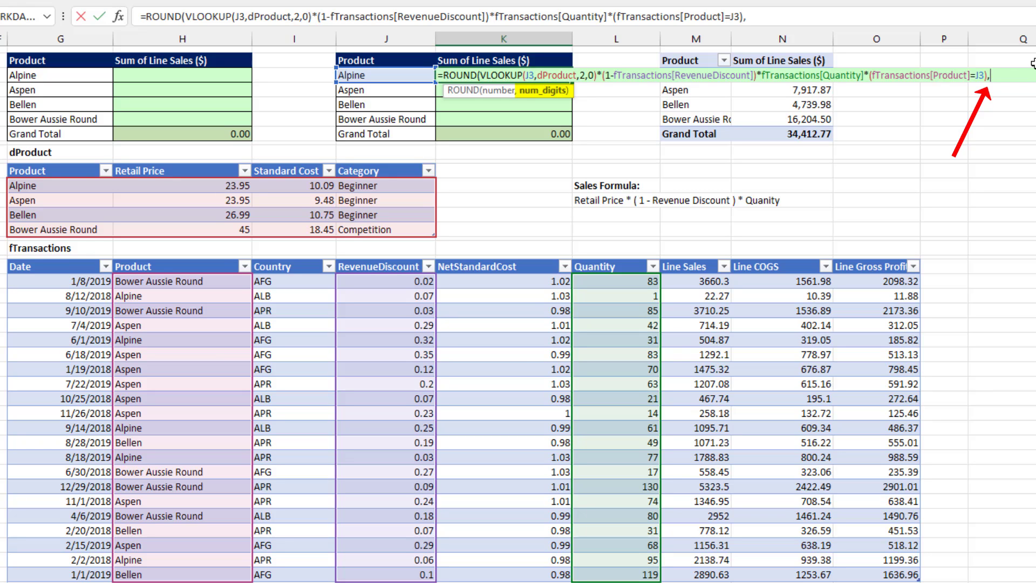
text(2))
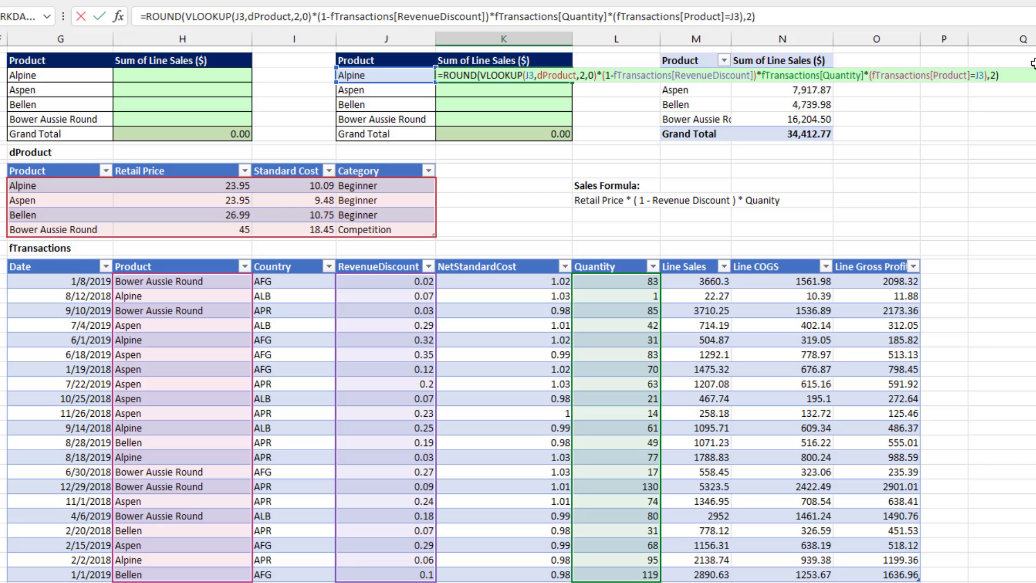
key(F9)
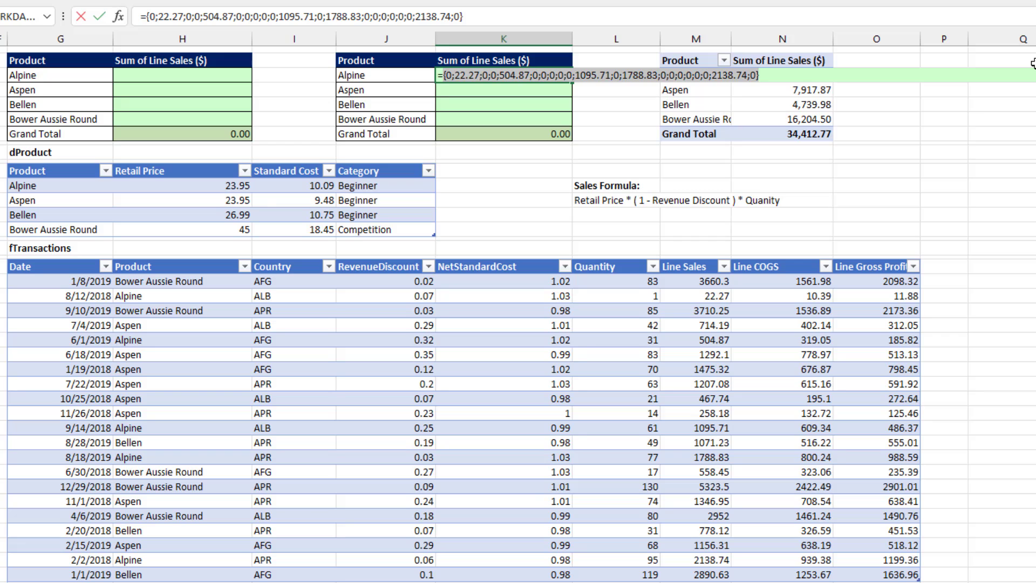
key(ctrl+z)
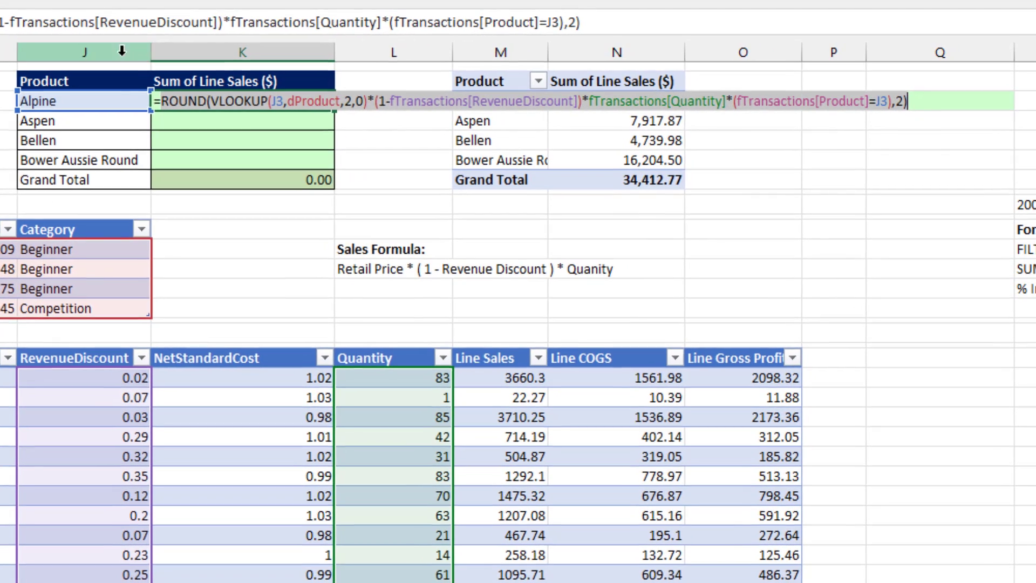
Wrap K3 in SUMPRODUCT, fill it down to K6 and check K6's formula
key(Home)
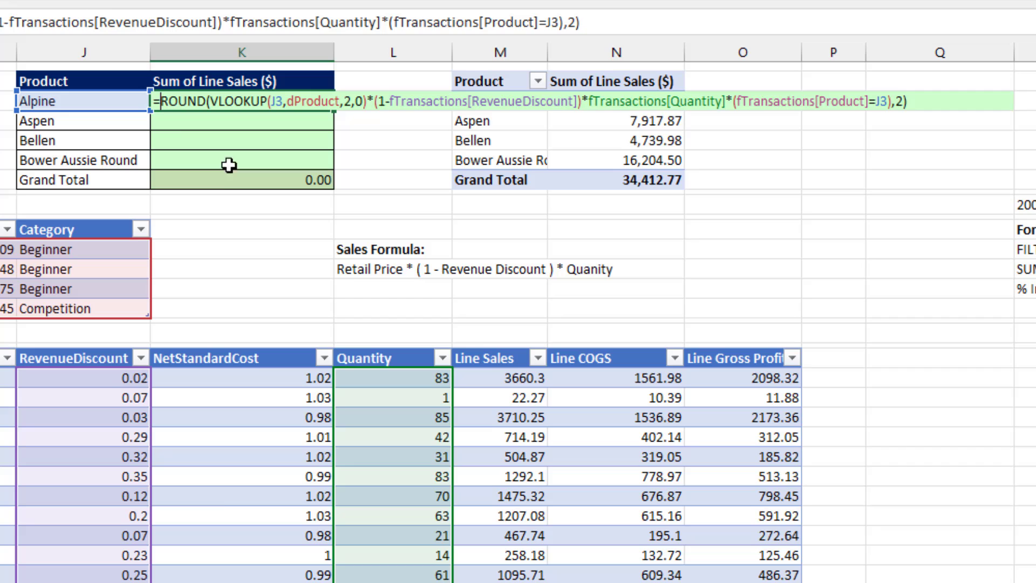
text(SUM()
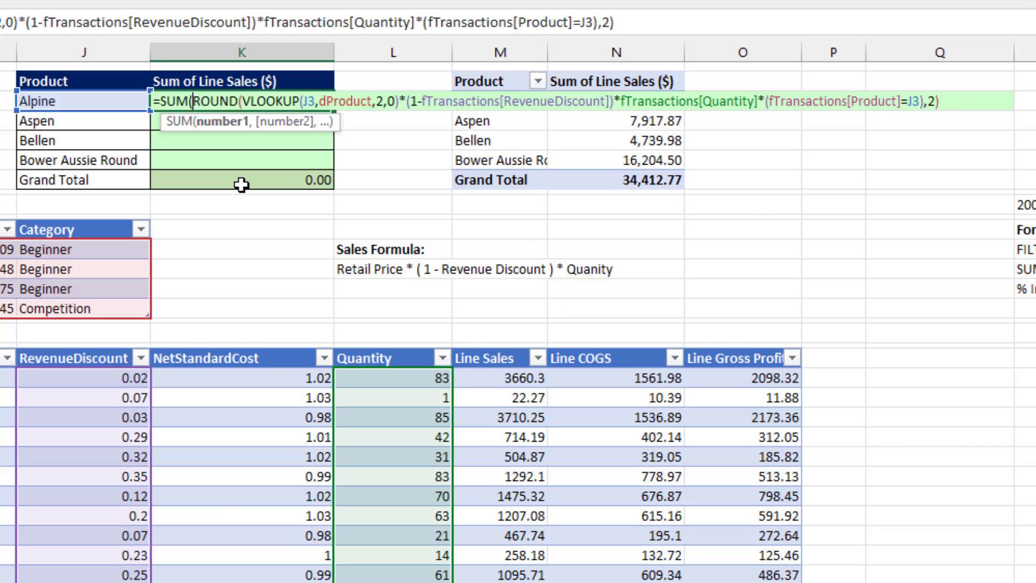
key(BackSpace)
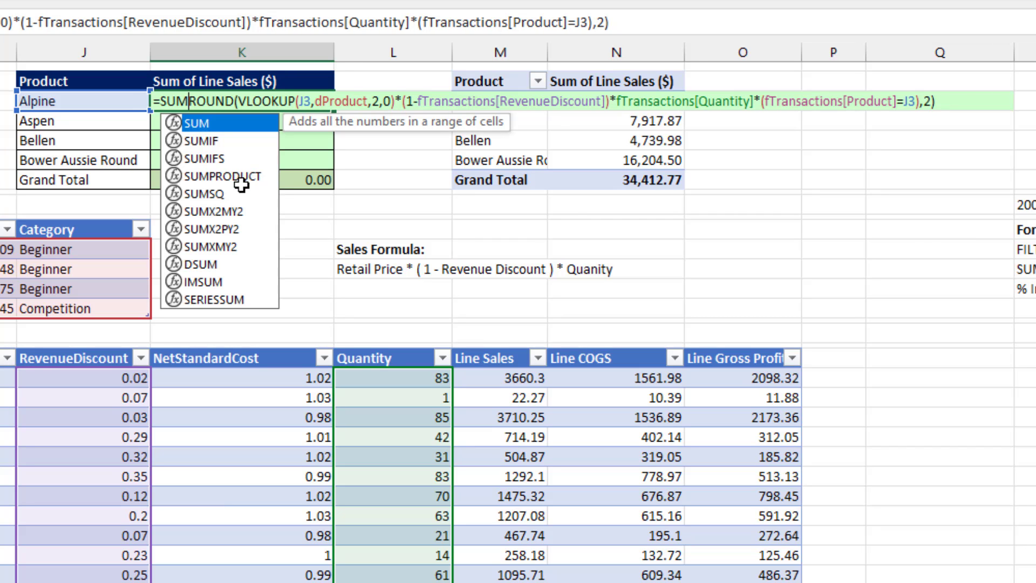
text(P)
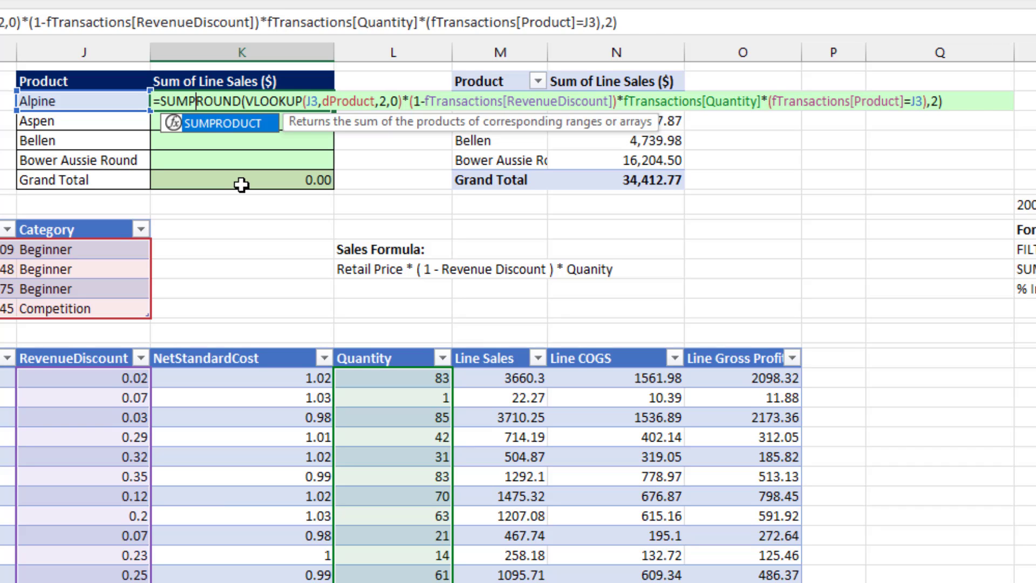
key(Tab)
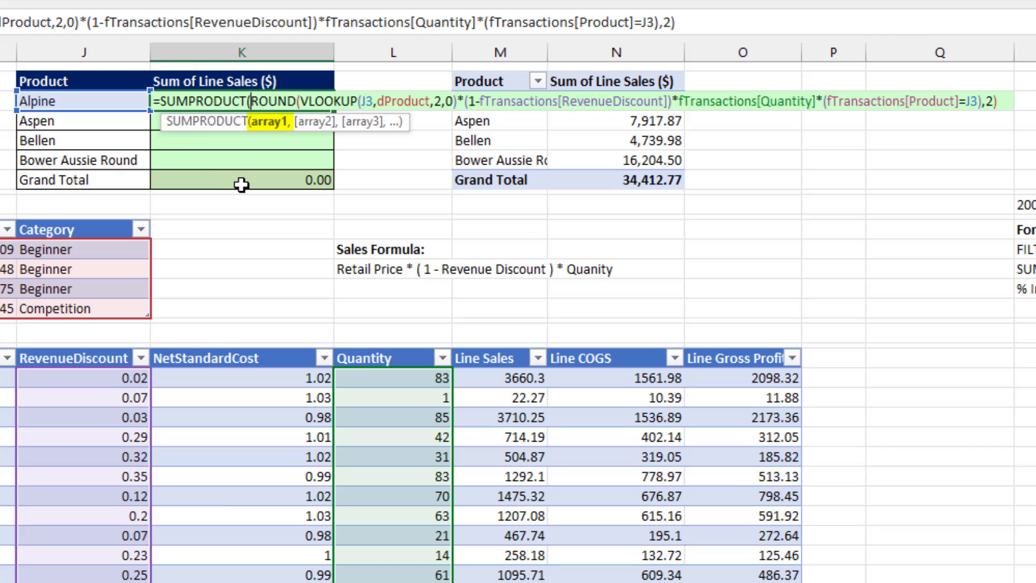
click(1007, 101)
text())
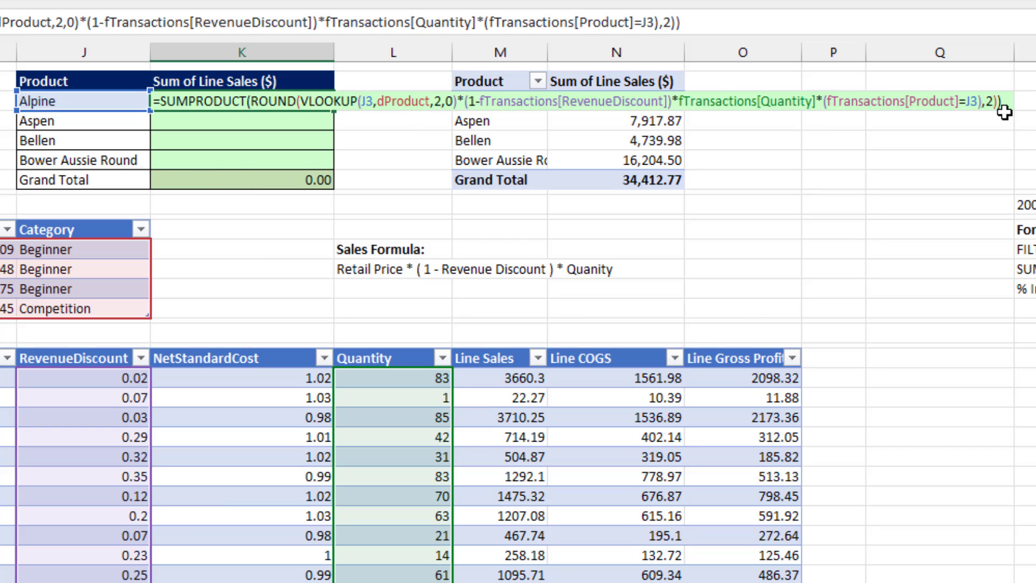
key(ctrl+Return)
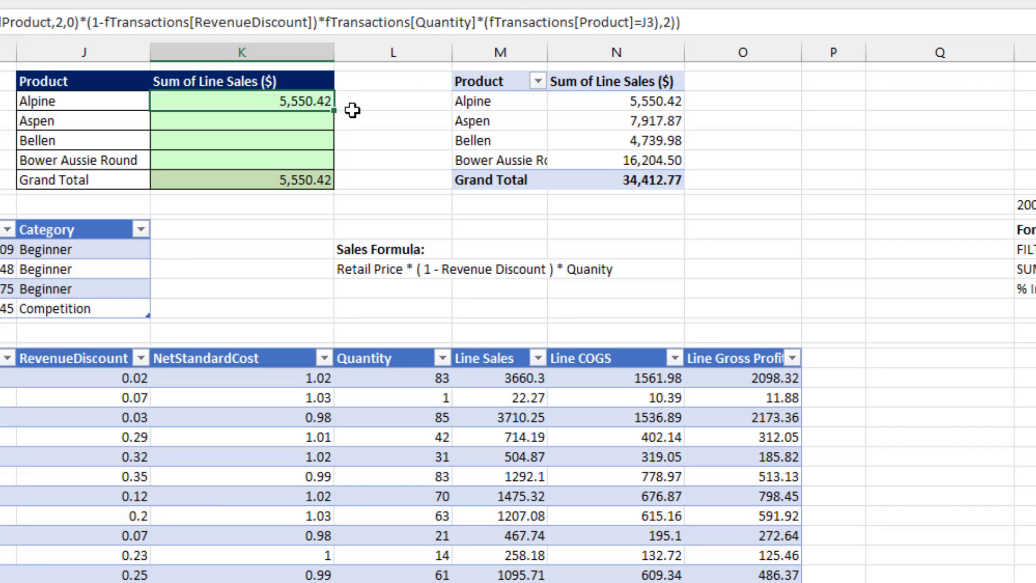
drag(335, 112, 343, 169)
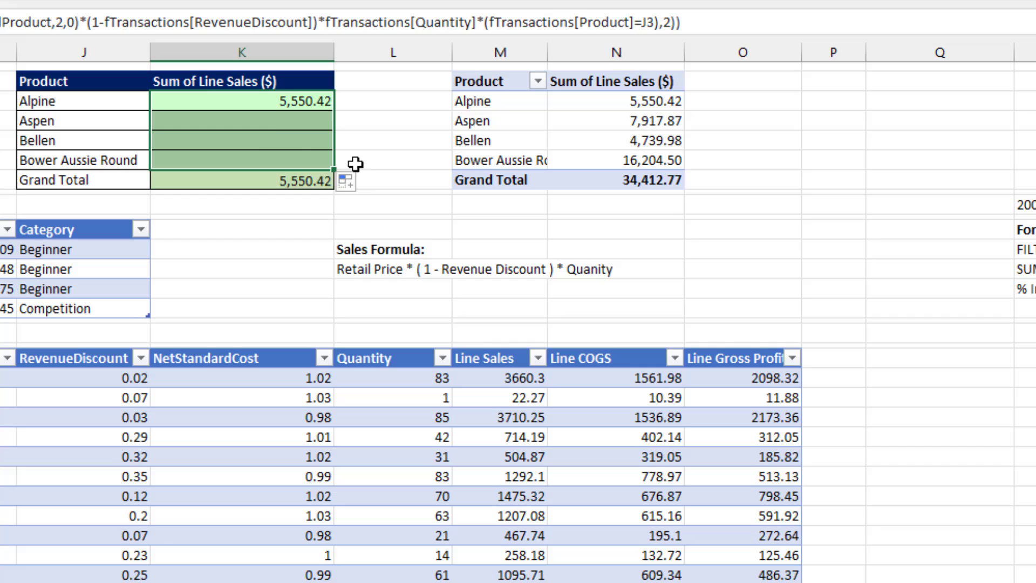
click(261, 157)
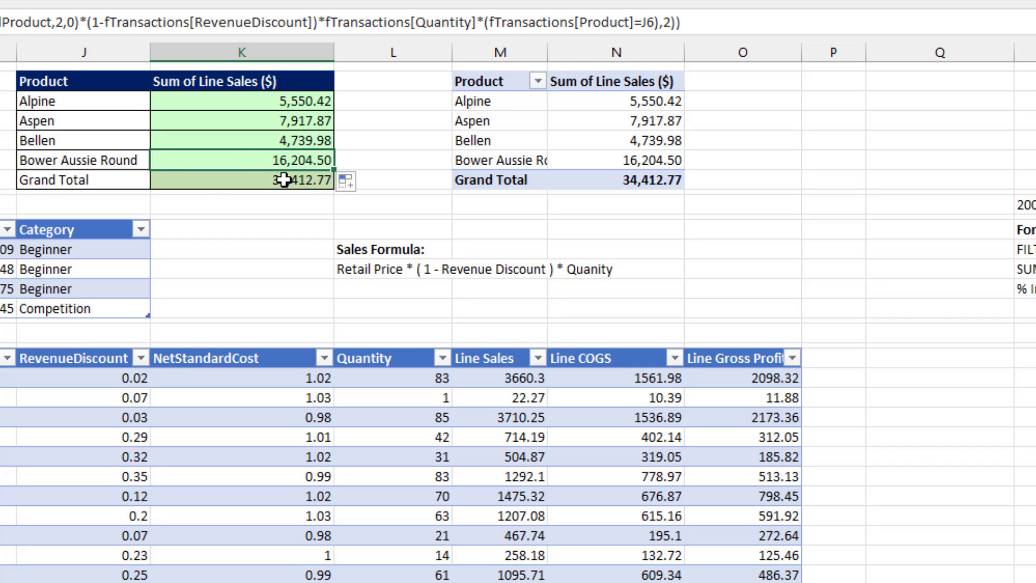
key(F2)
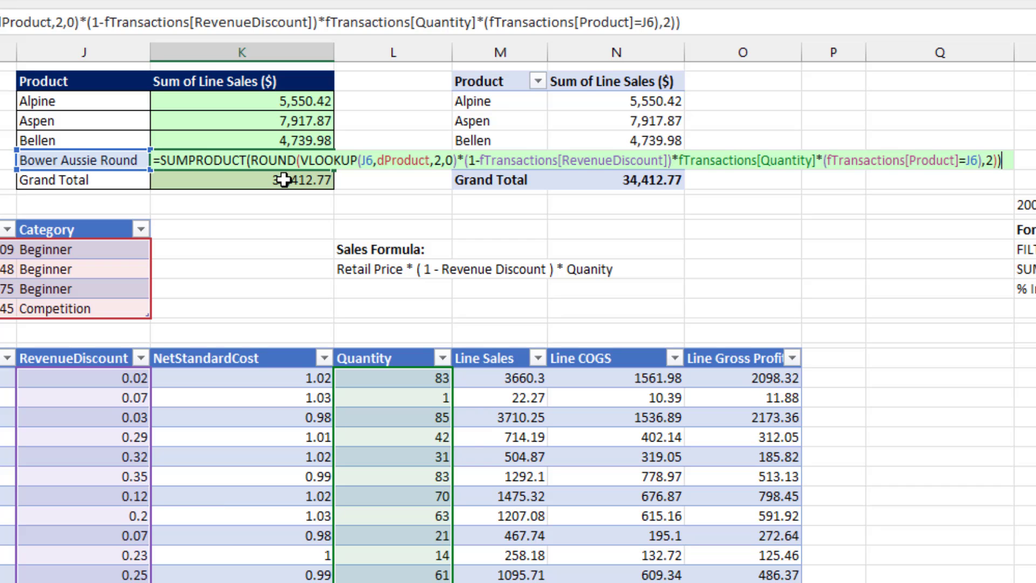
Start H3 with =XLOOKUP(G3,dProduct[Product],dProduct[Retail Price])
key(Escape)
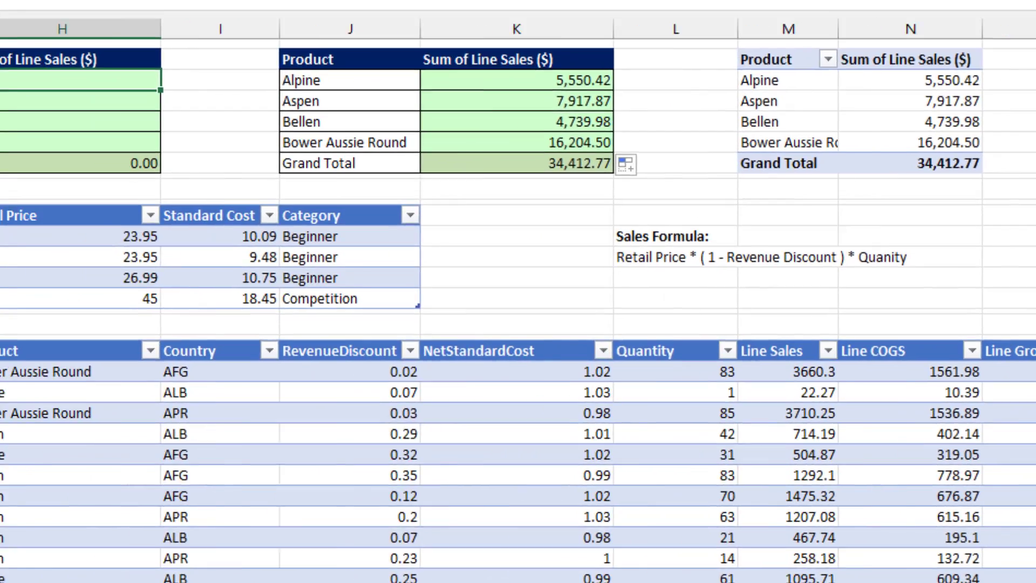
click(81, 79)
text(=xlo)
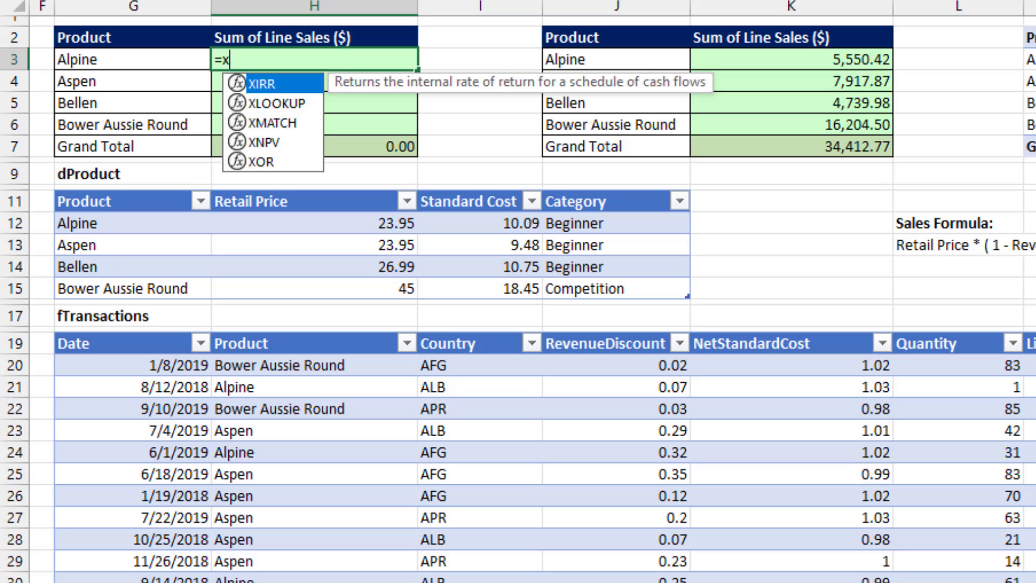
key(Tab)
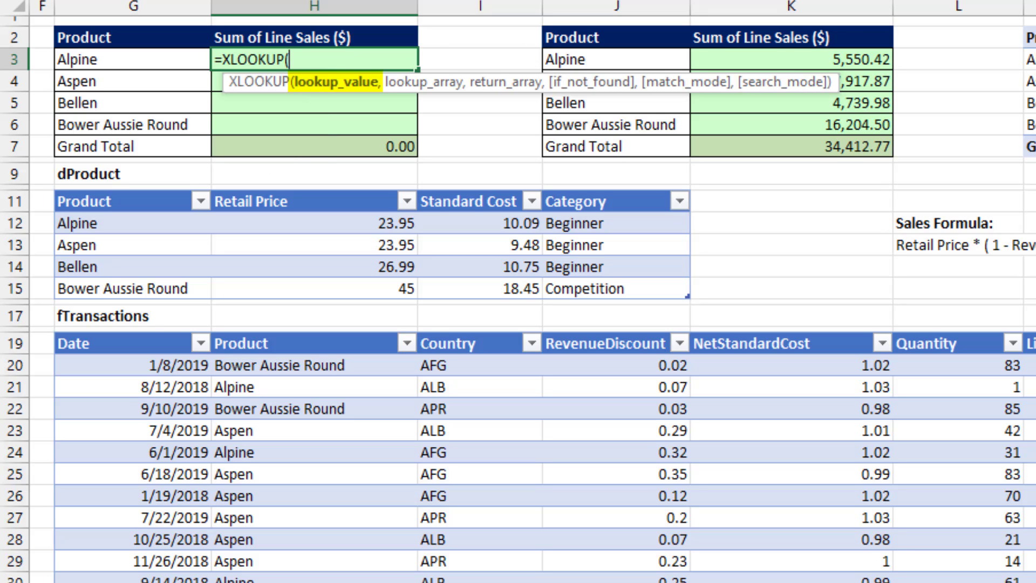
click(117, 57)
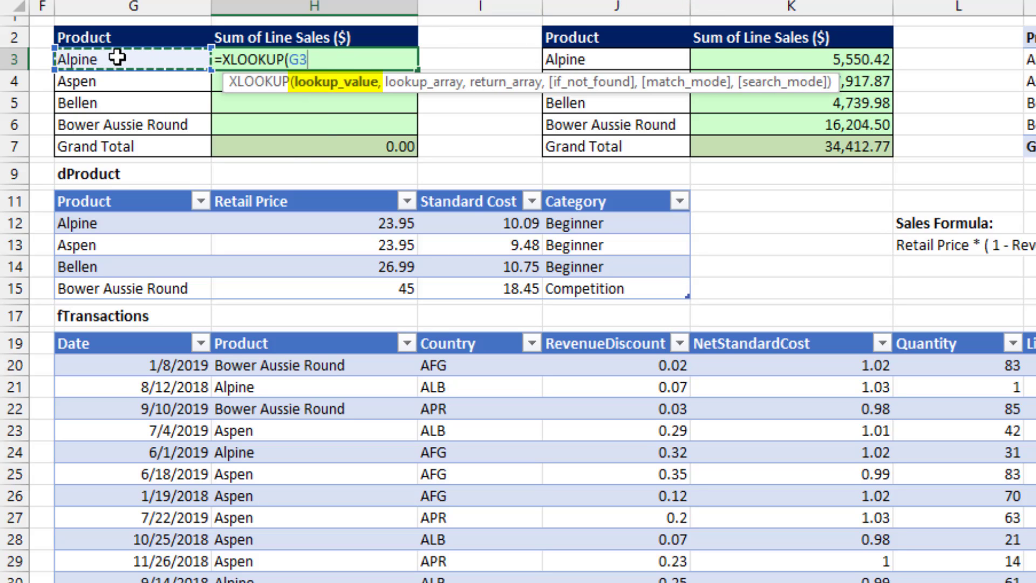
text(,)
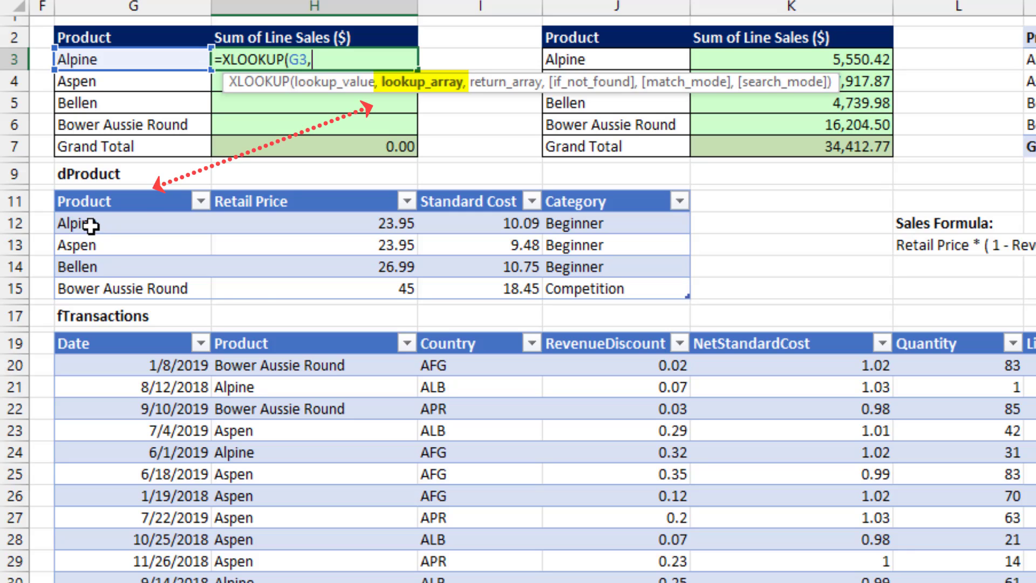
drag(90, 226, 92, 276)
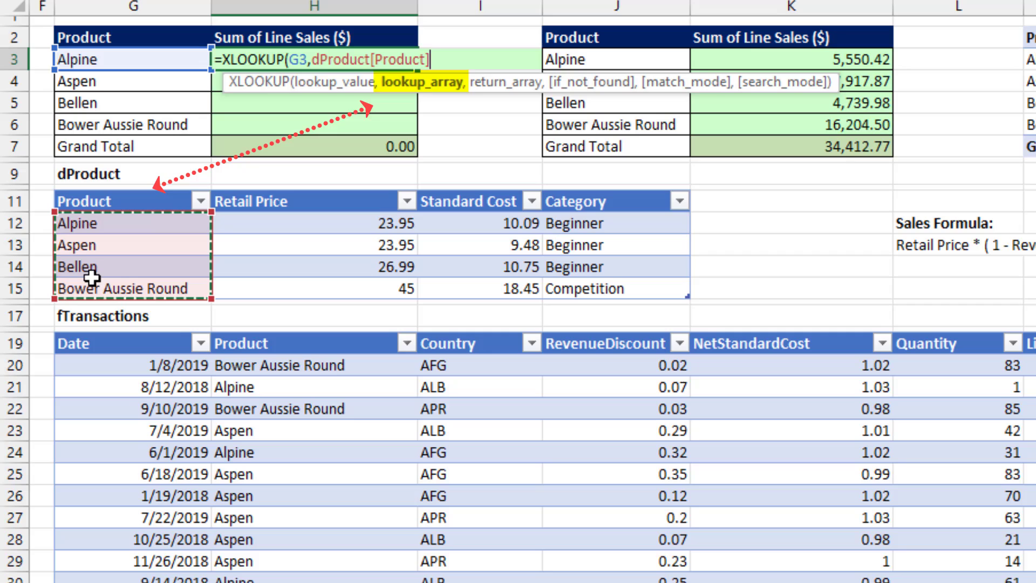
text(,)
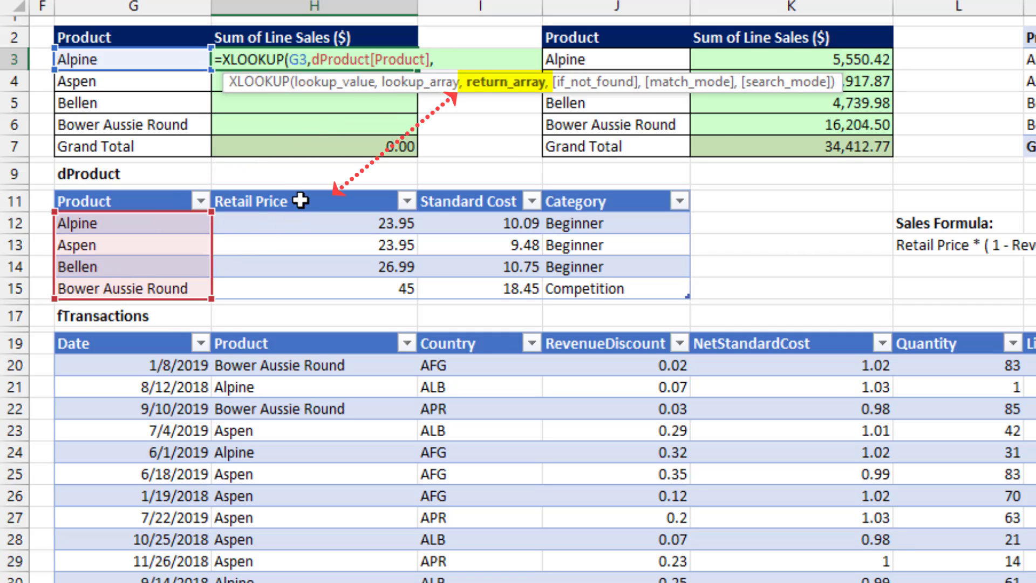
click(300, 197)
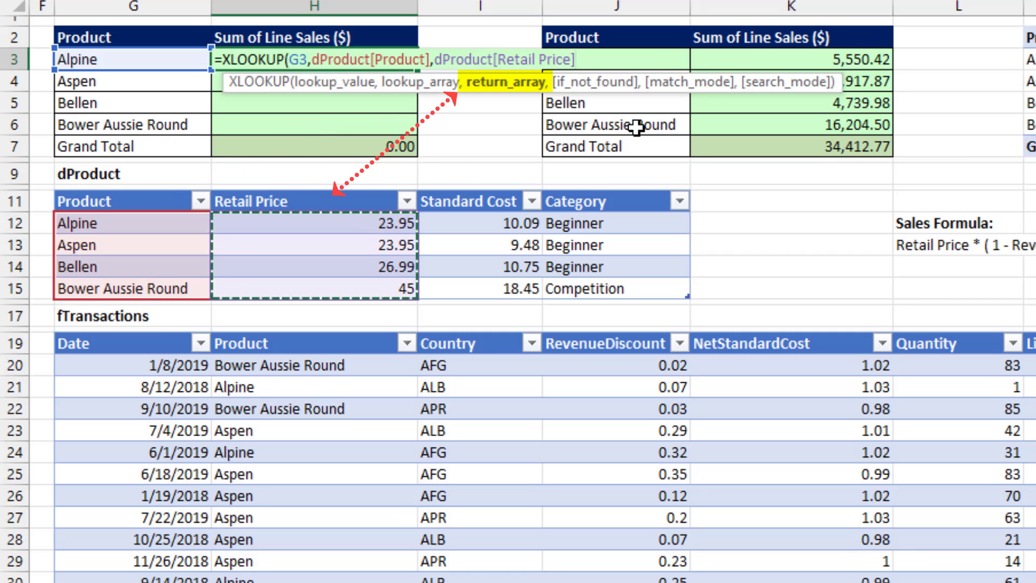
text())
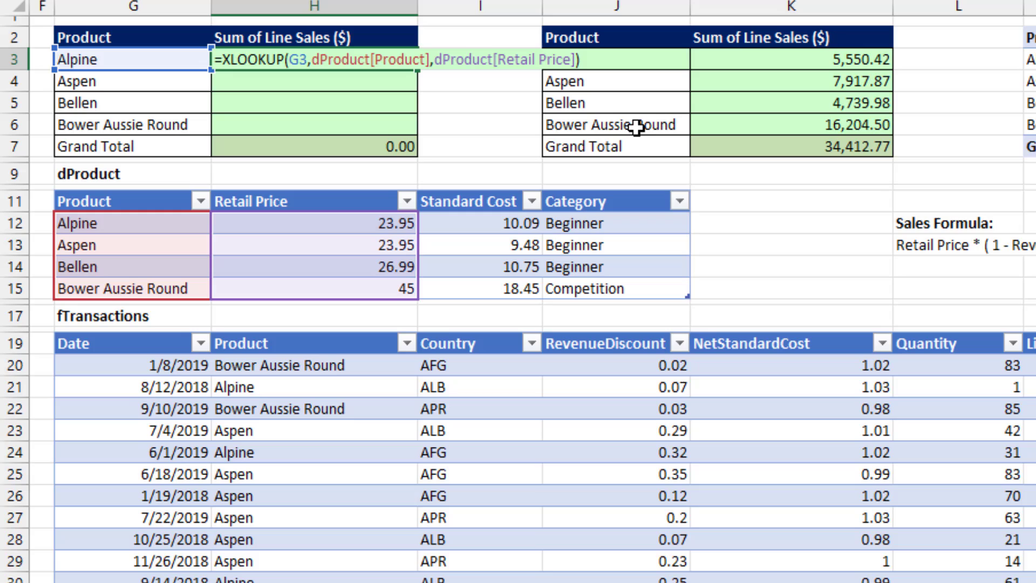
Multiply the price by (1-FILTER(fTransactions[RevenueDiscount] in H3's formula
text(*(1-)
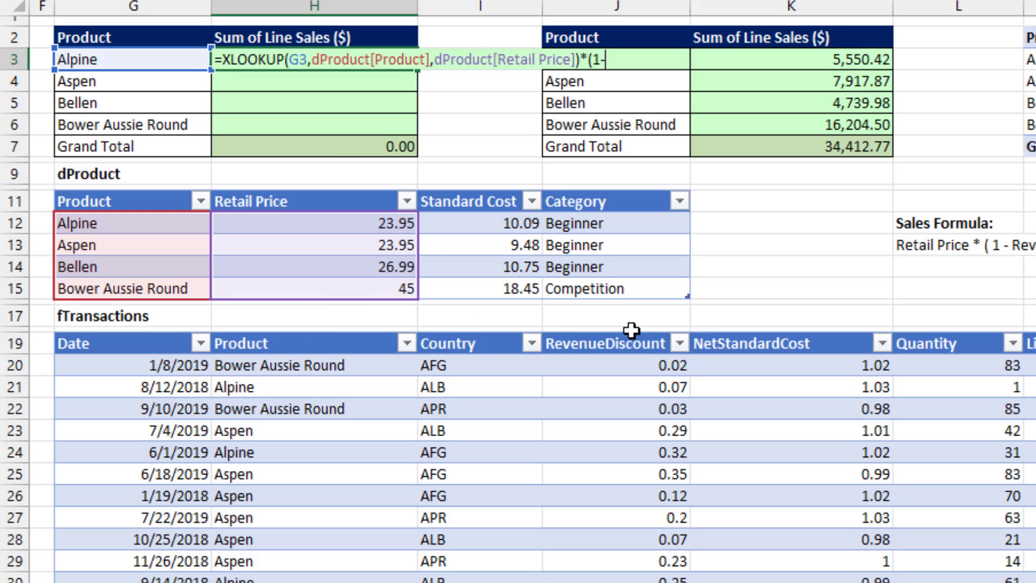
click(631, 330)
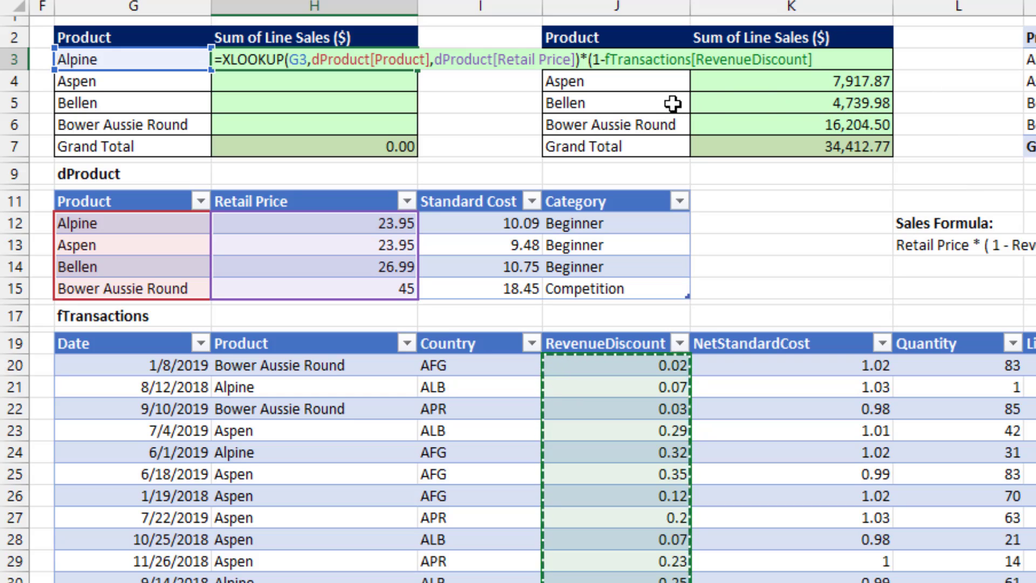
click(600, 60)
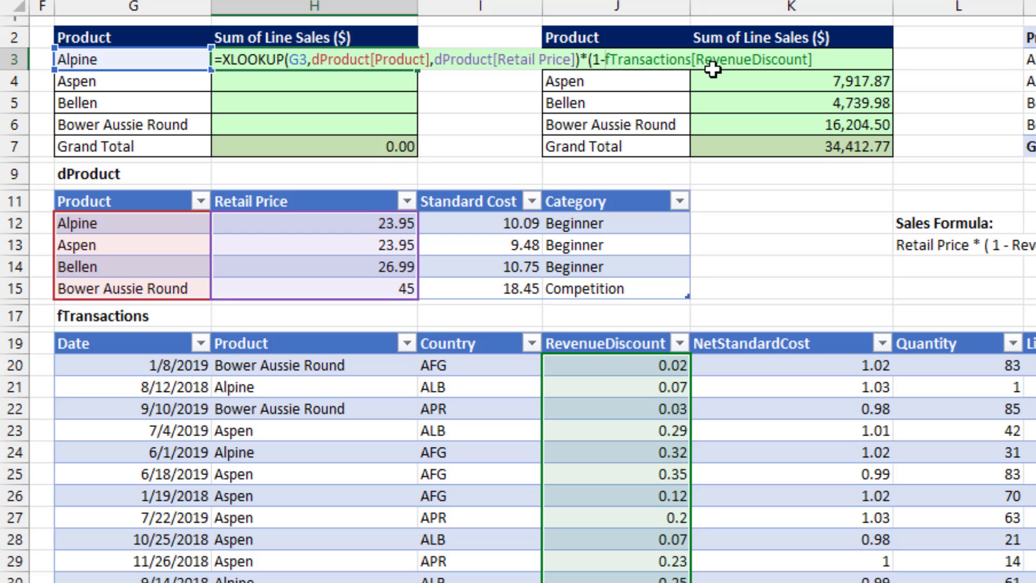
text(FILTER()
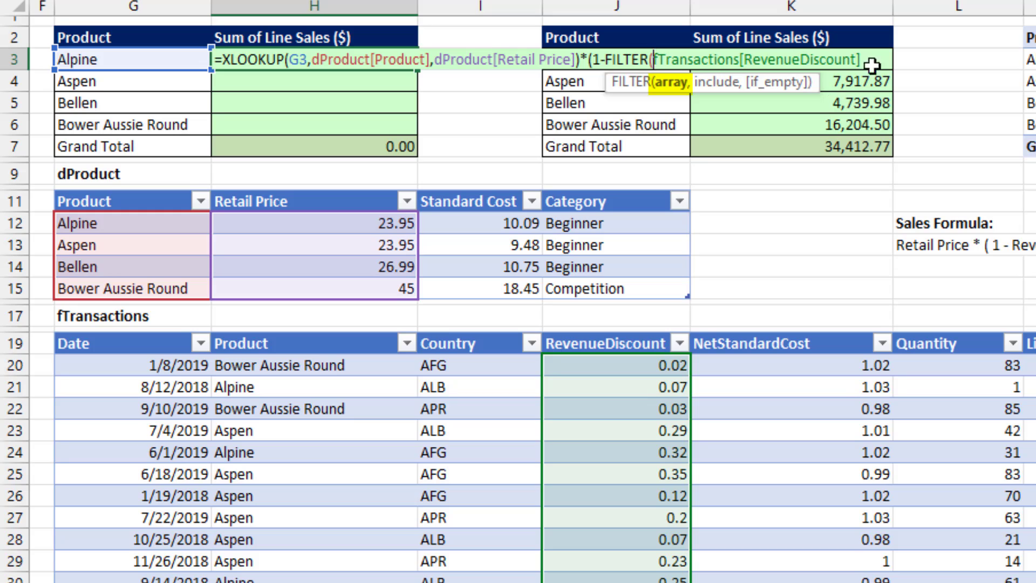
Filter the RevenueDiscount values with fTransactions[Product]=G3
click(855, 59)
text(,)
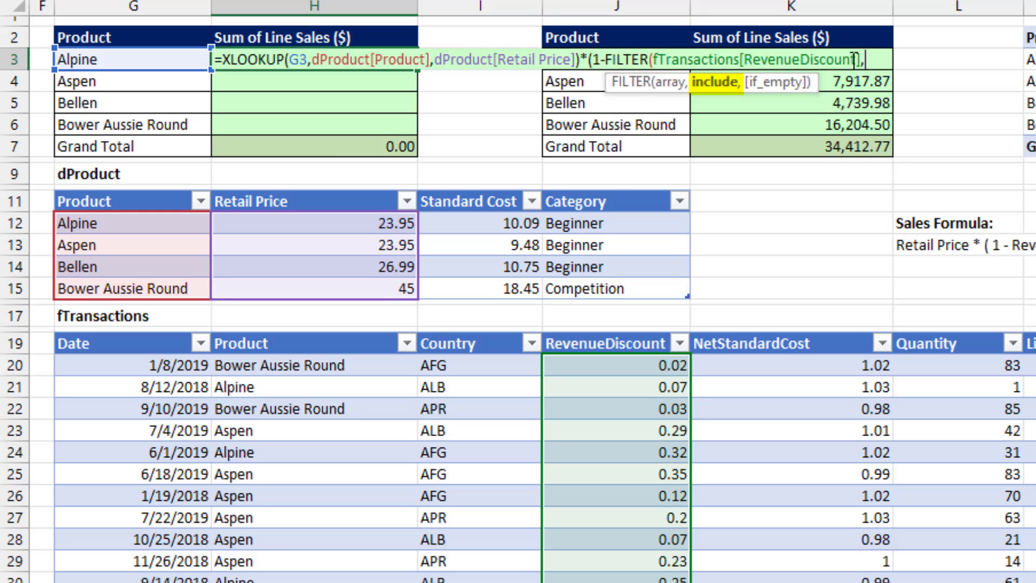
click(292, 336)
text(=)
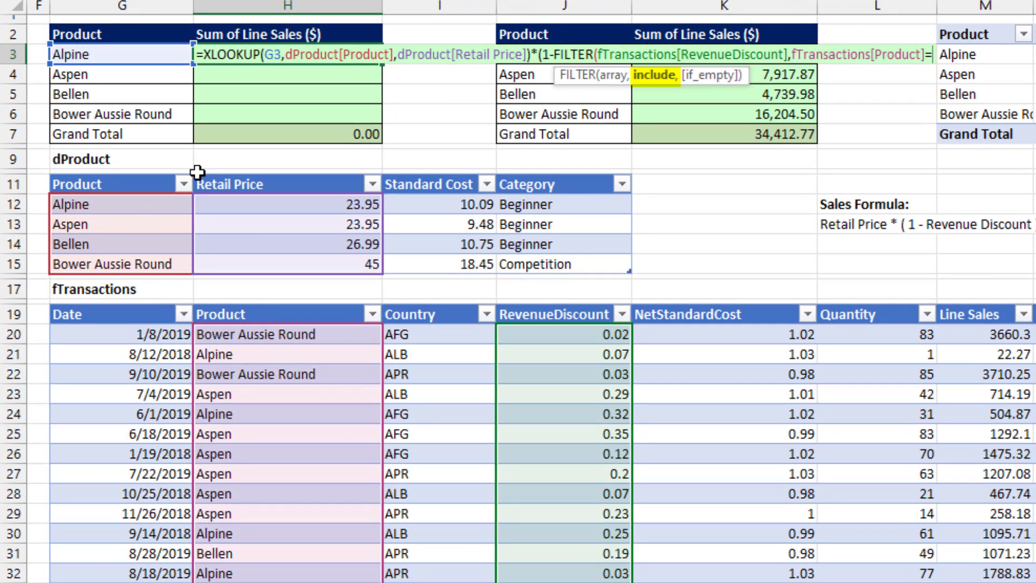
click(116, 50)
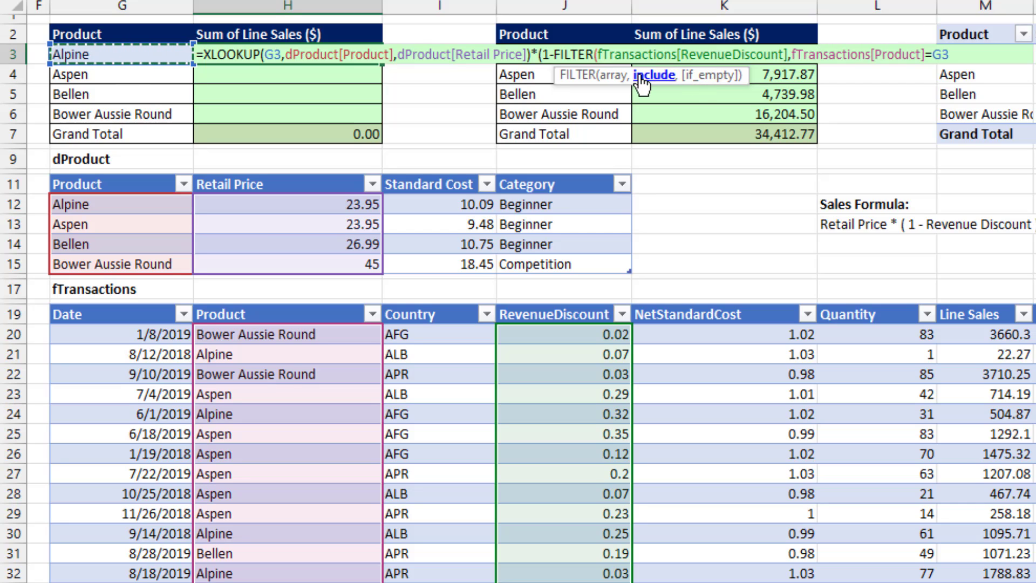
click(645, 76)
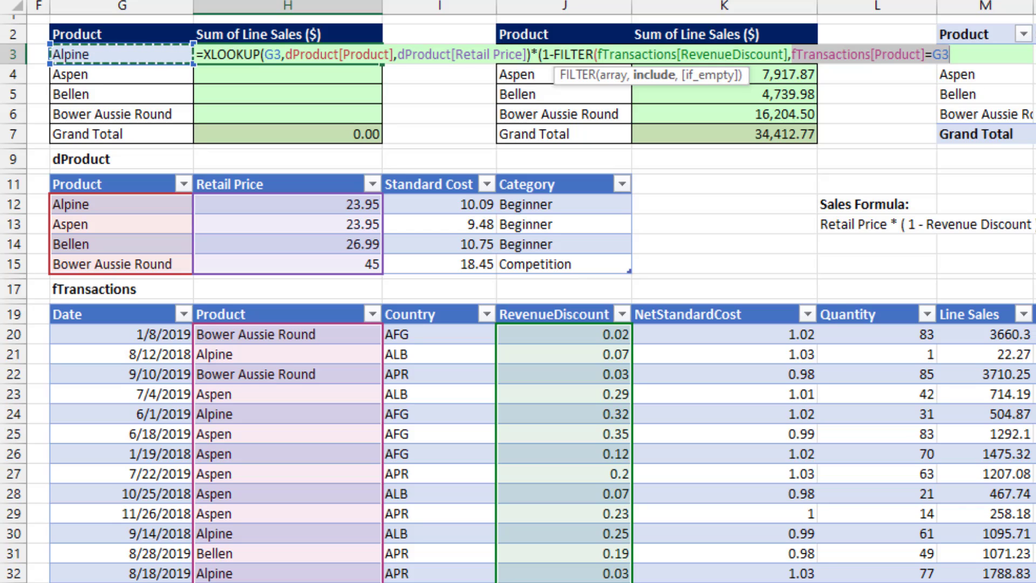
click(952, 54)
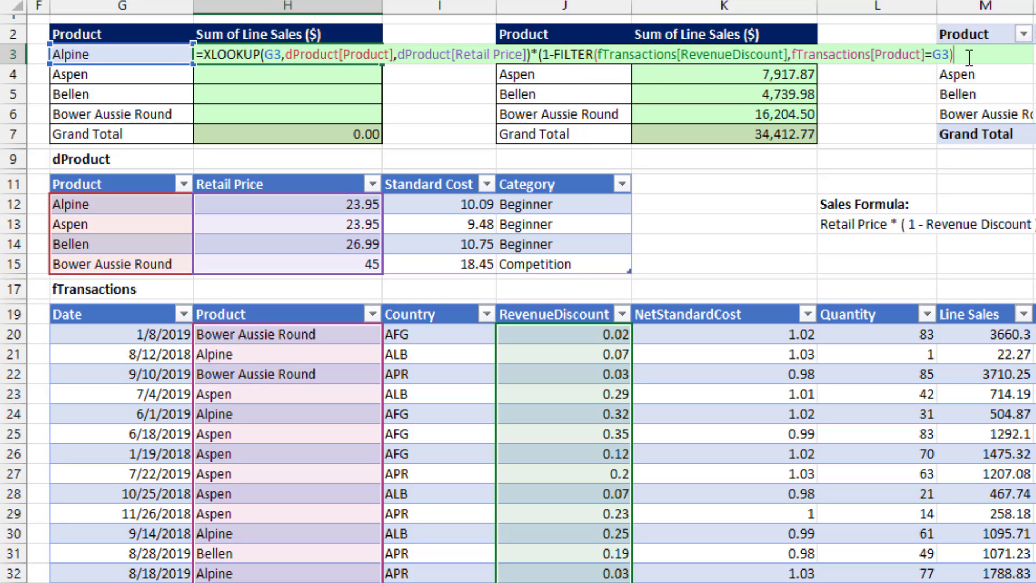
Multiply by FILTER(fTransactions[Quantity],fTransactions[Product]=G3)
text()*)
text(FILTER()
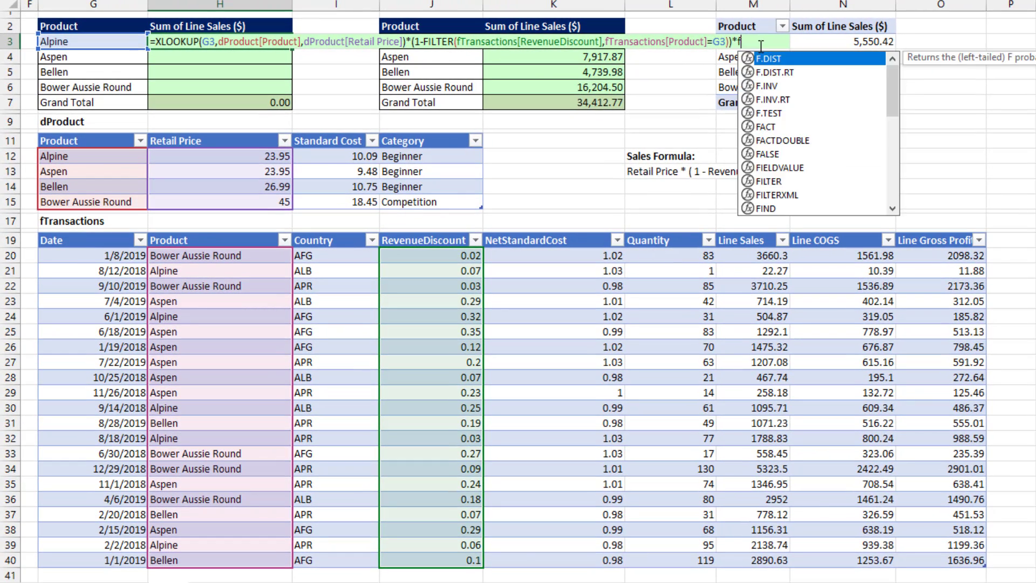
click(667, 232)
text(,)
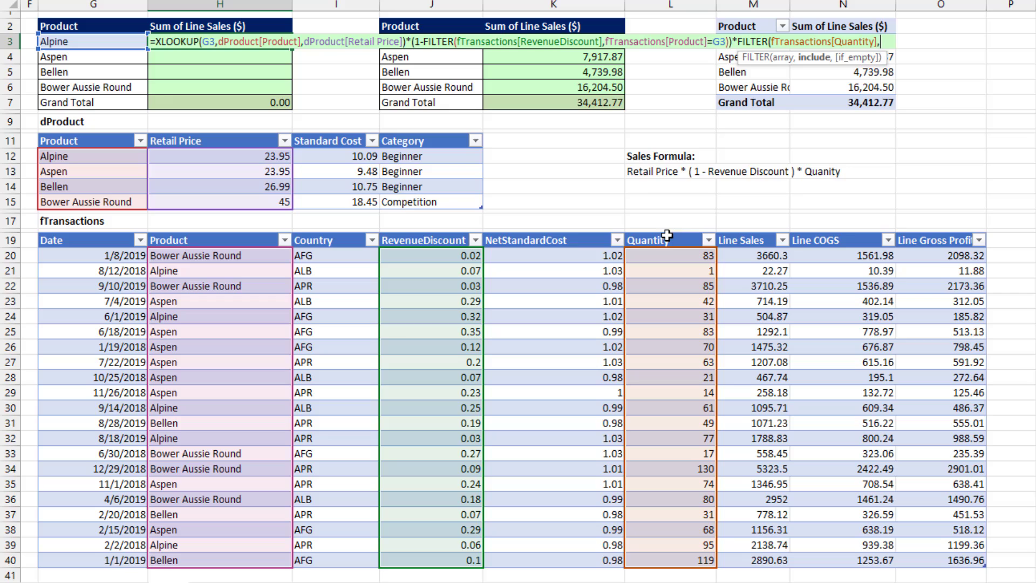
click(231, 235)
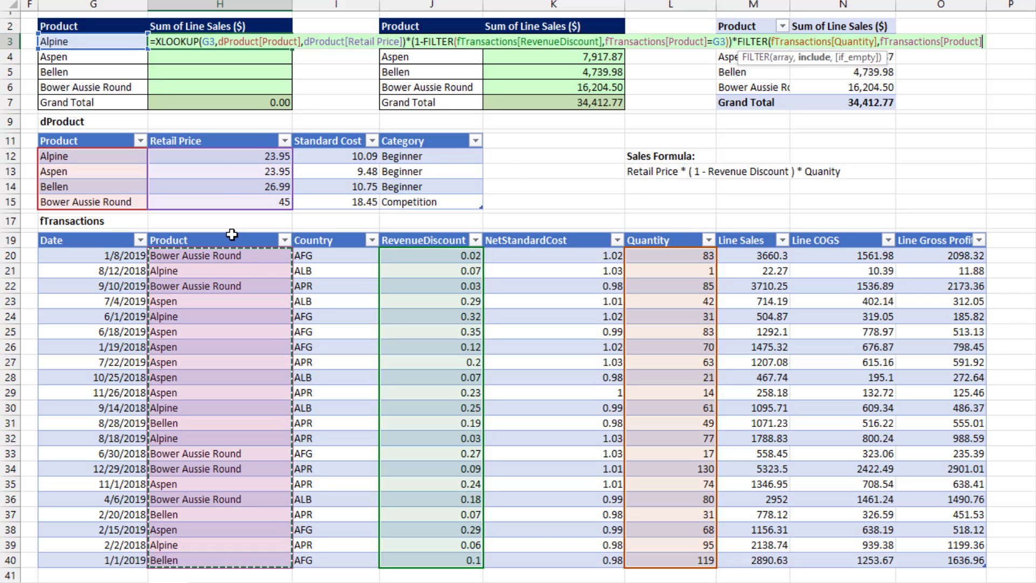
text(=)
click(117, 40)
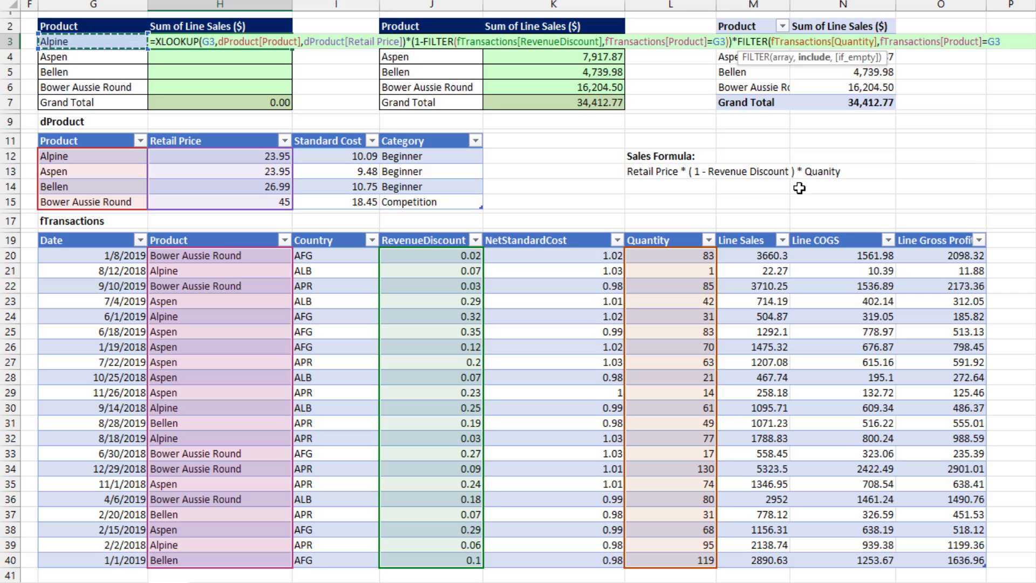
Close H3's formula and preview Alpine's unrounded line-sales array
text())
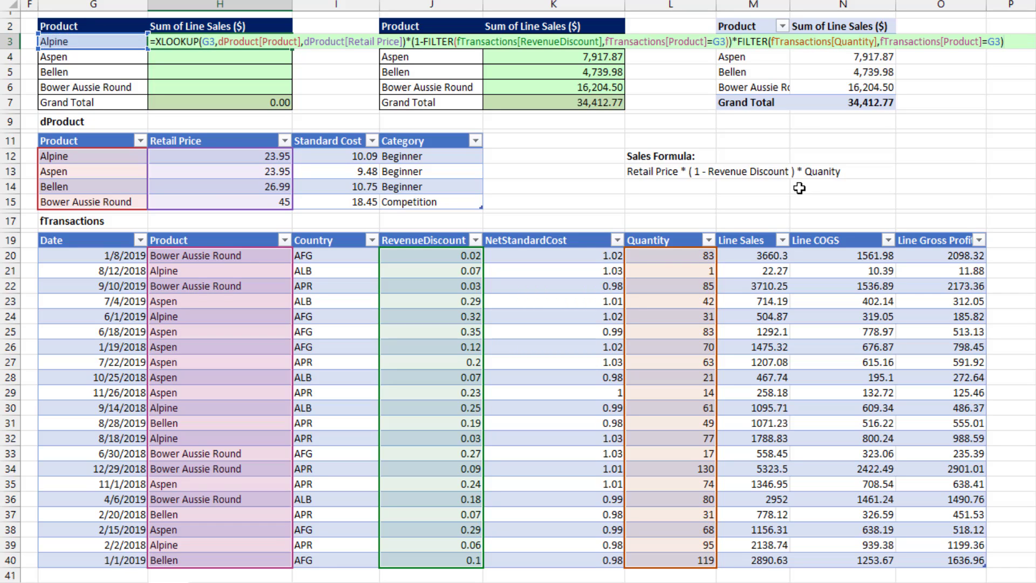
key(F9)
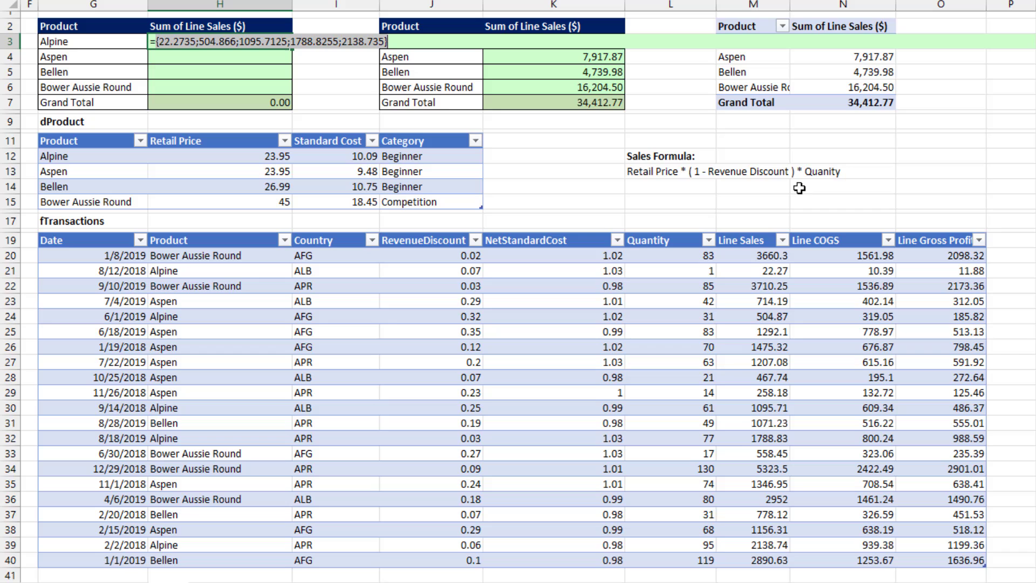
key(ctrl+z)
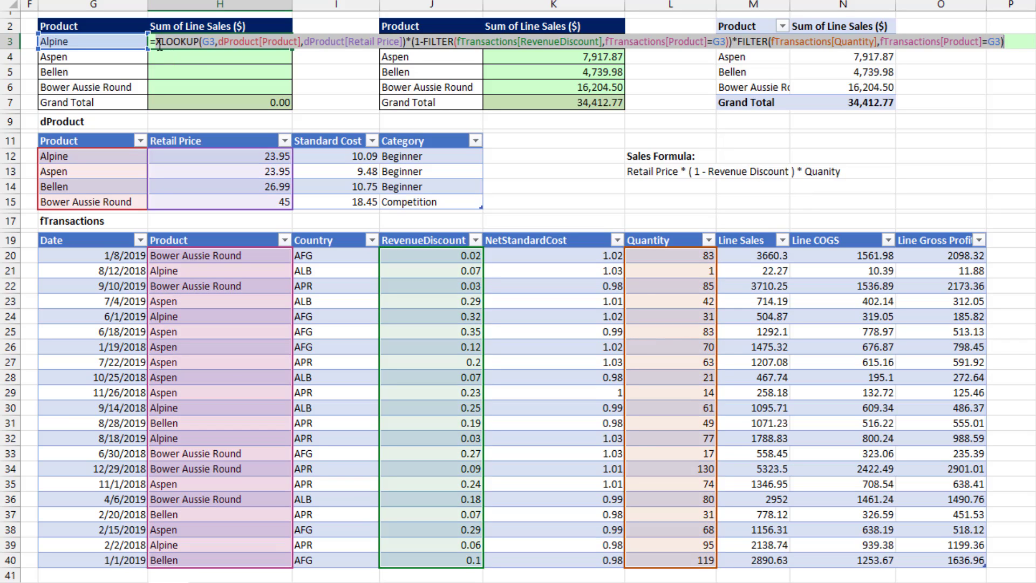
Wrap H3's line sales in ROUND(…,2), previewing 22.27, 504.87, 1095.71 and more
text(round)
key(Tab)
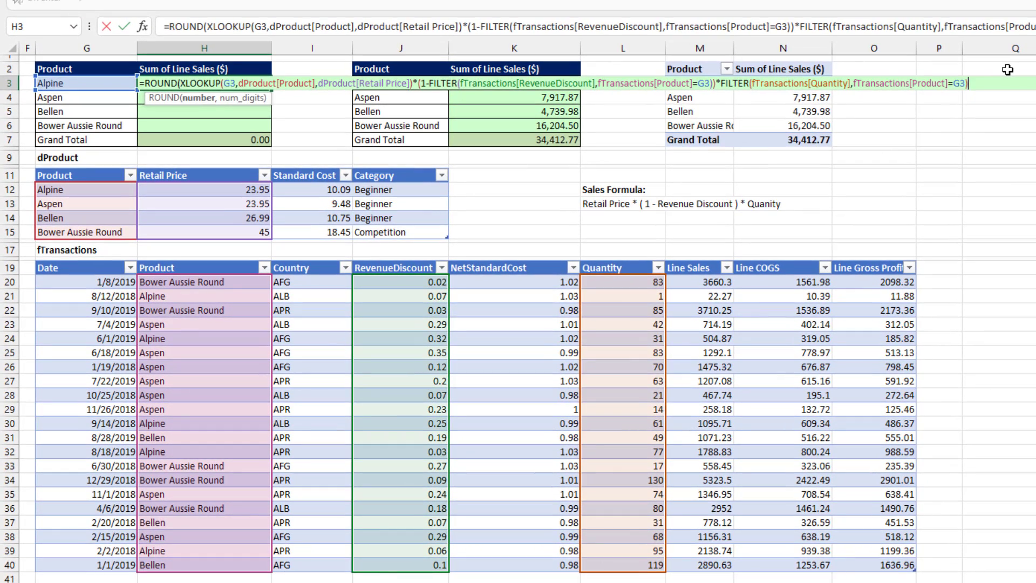
text(,2))
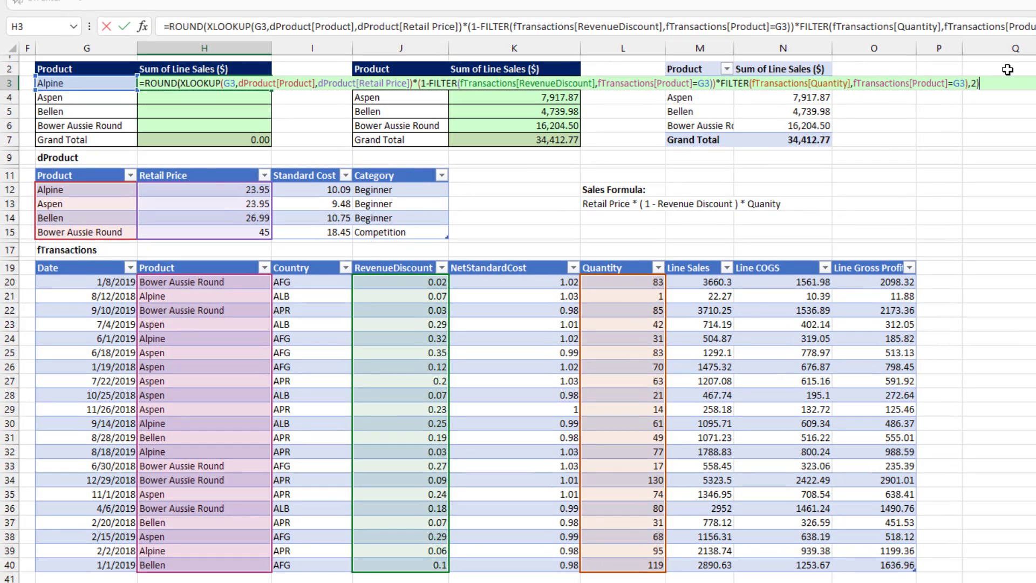
key(F9)
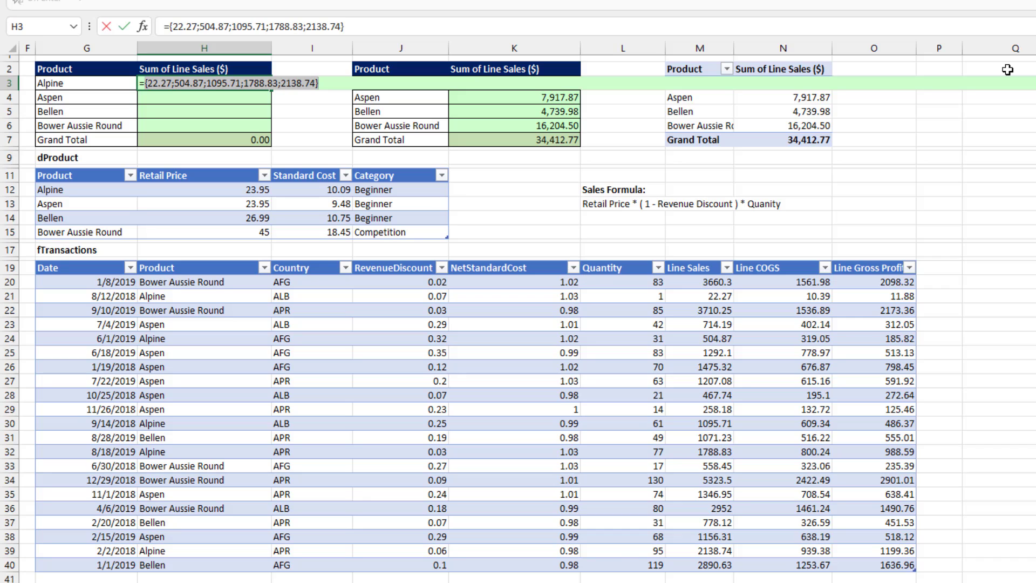
key(ctrl+z)
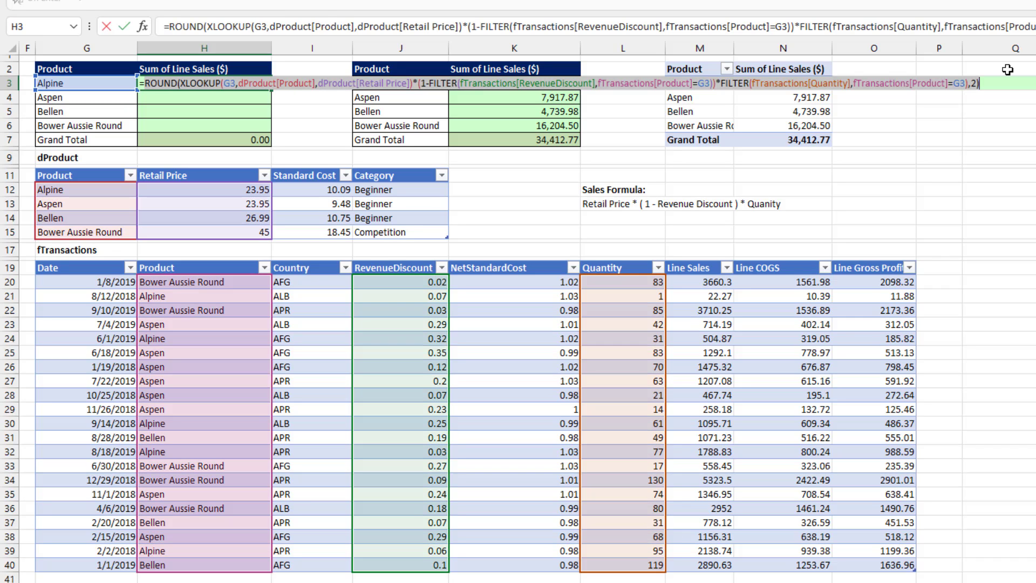
click(146, 83)
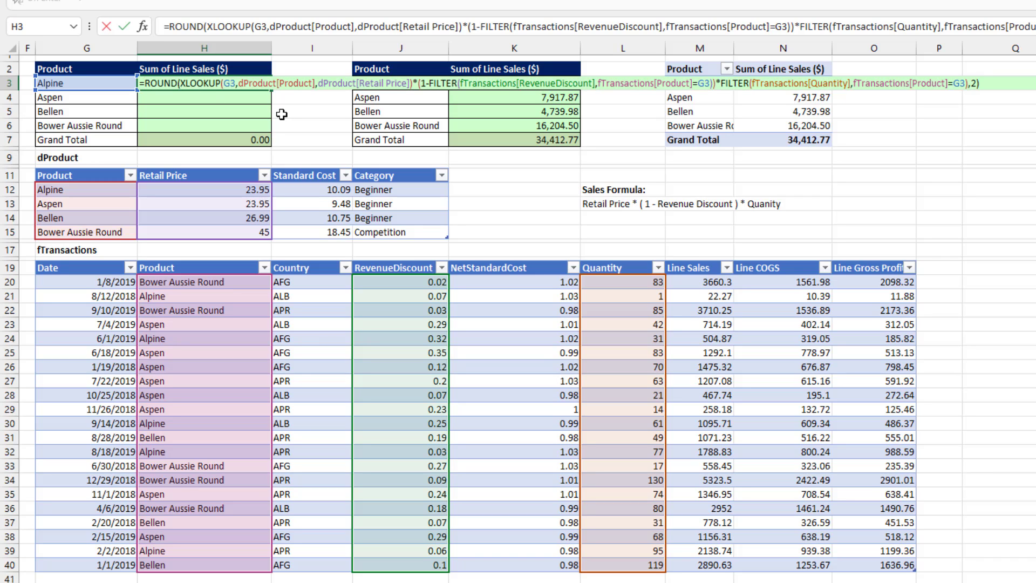
Wrap H3 in SUM, giving 5,550.42, and fill it down to H6
text(SUMI)
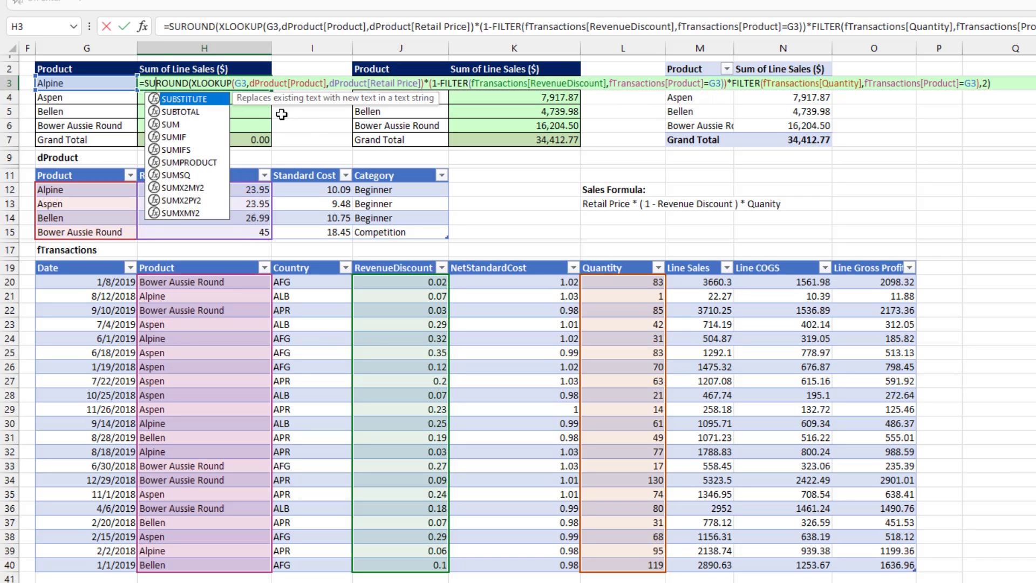
key(BackSpace)
text(()
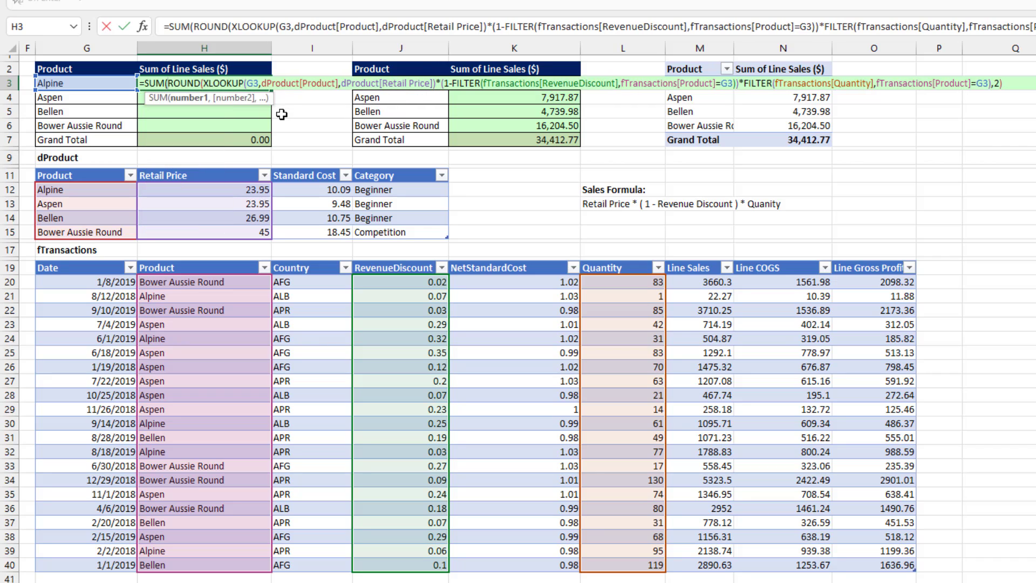
text())
key(ctrl+Return)
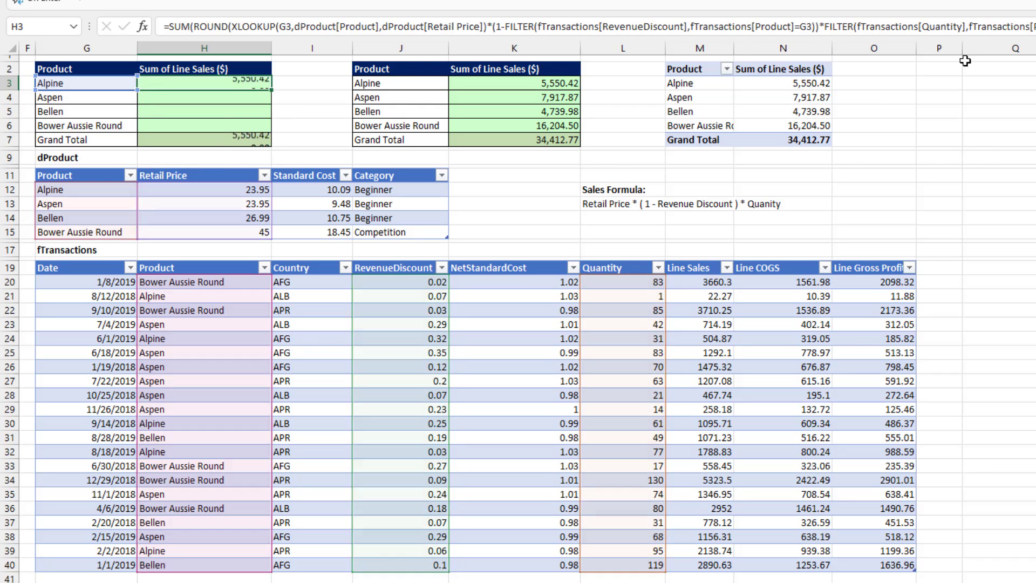
drag(271, 89, 272, 133)
Compare the FILTER/SUM formula in H6 with the SUMPRODUCT formula in K6
click(250, 125)
double_click(250, 125)
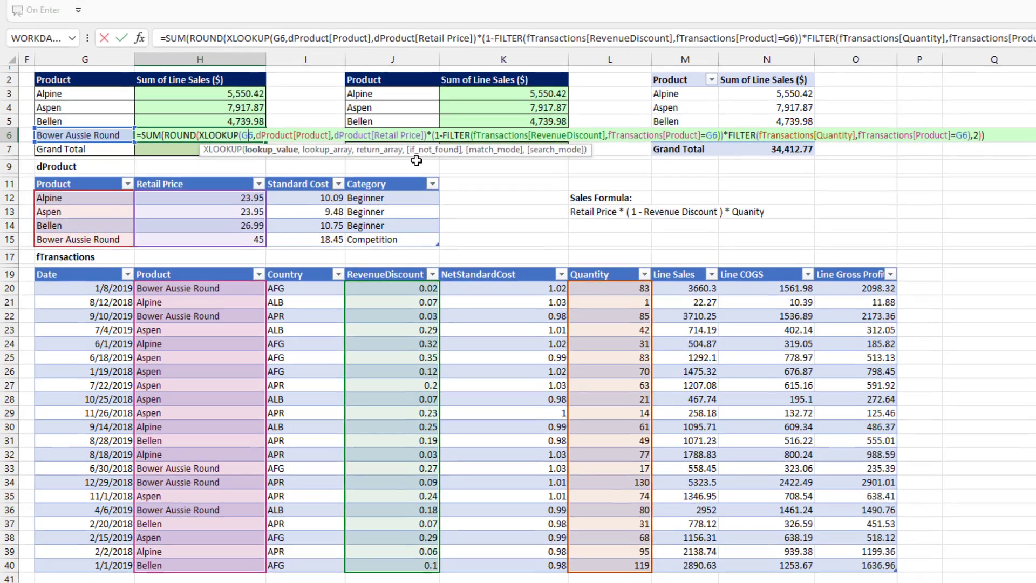
key(Escape)
double_click(447, 177)
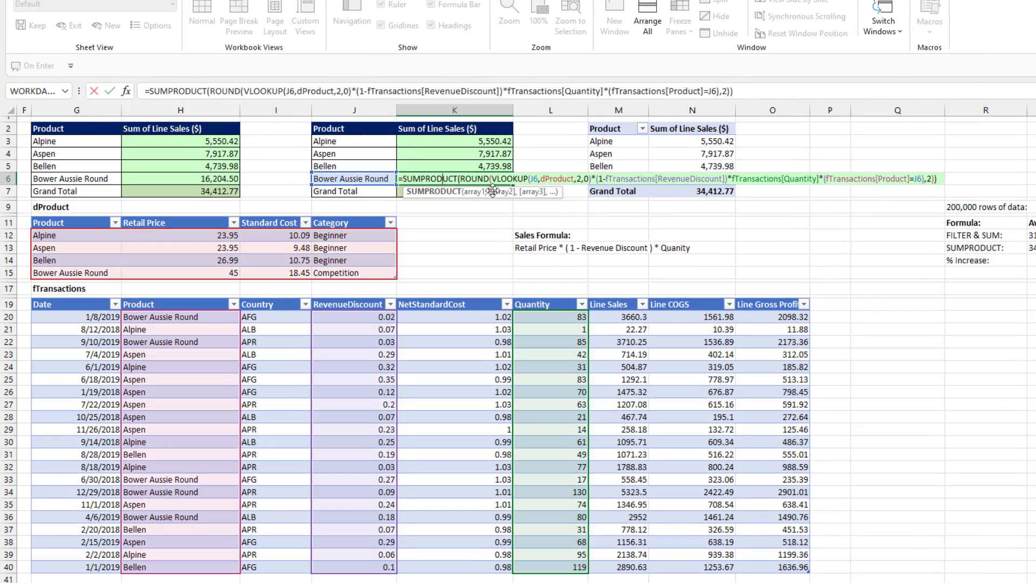
key(Escape)
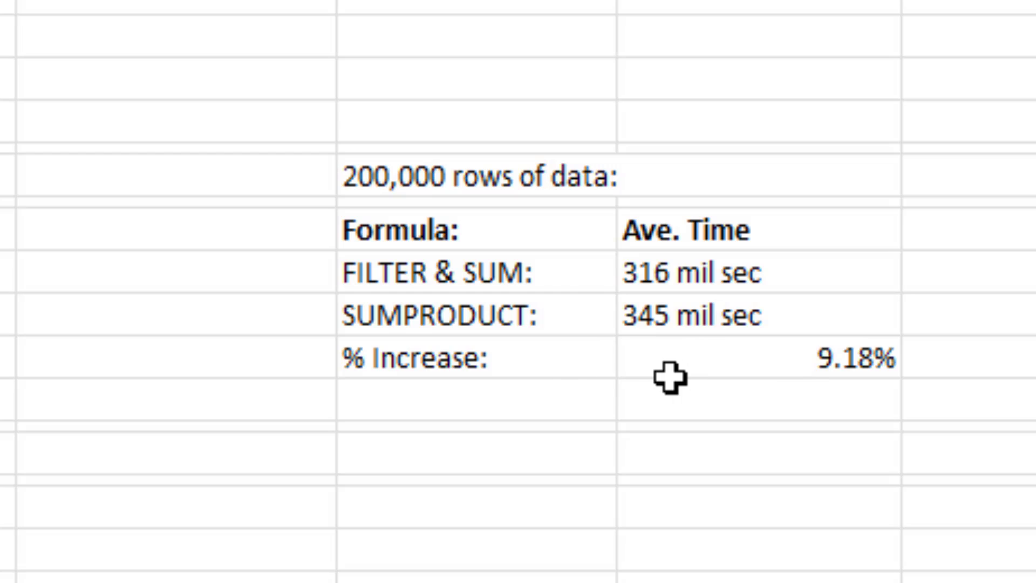
click(795, 268)
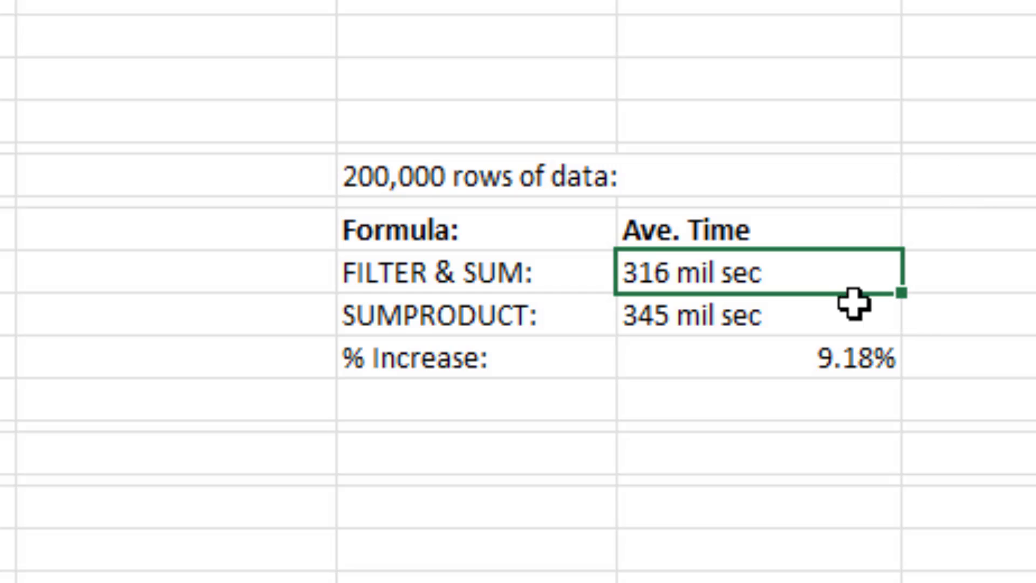
click(828, 308)
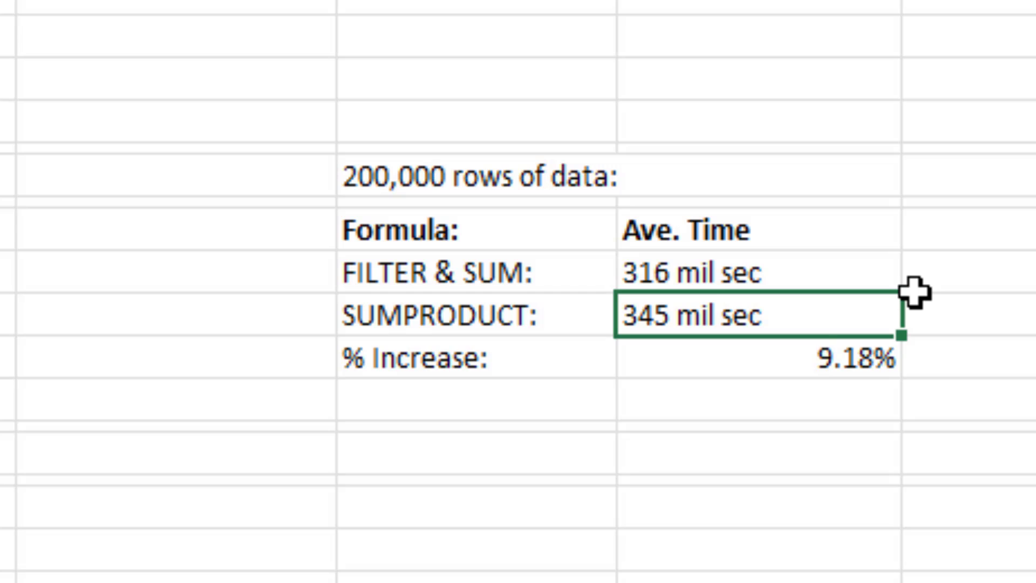
click(758, 359)
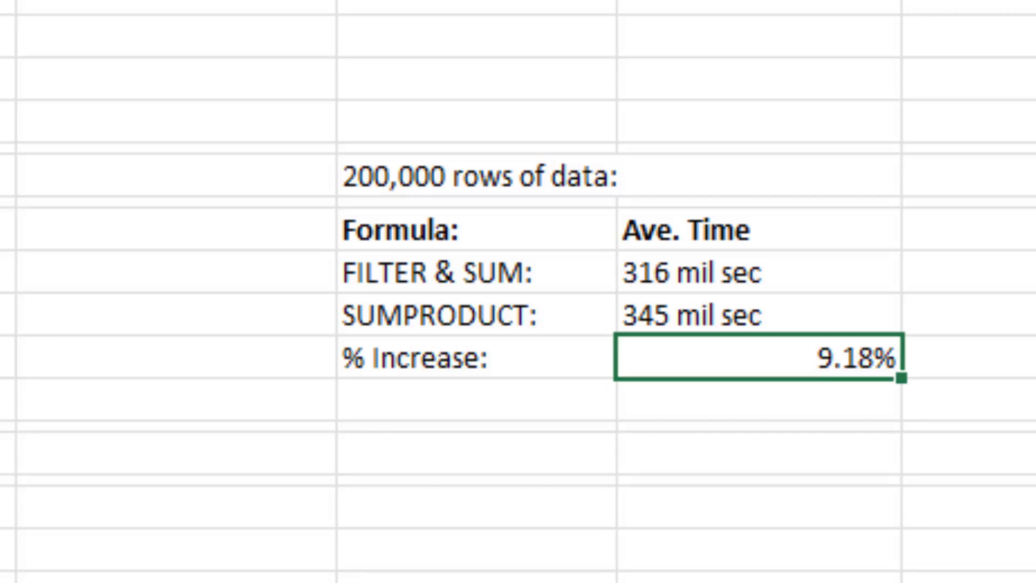